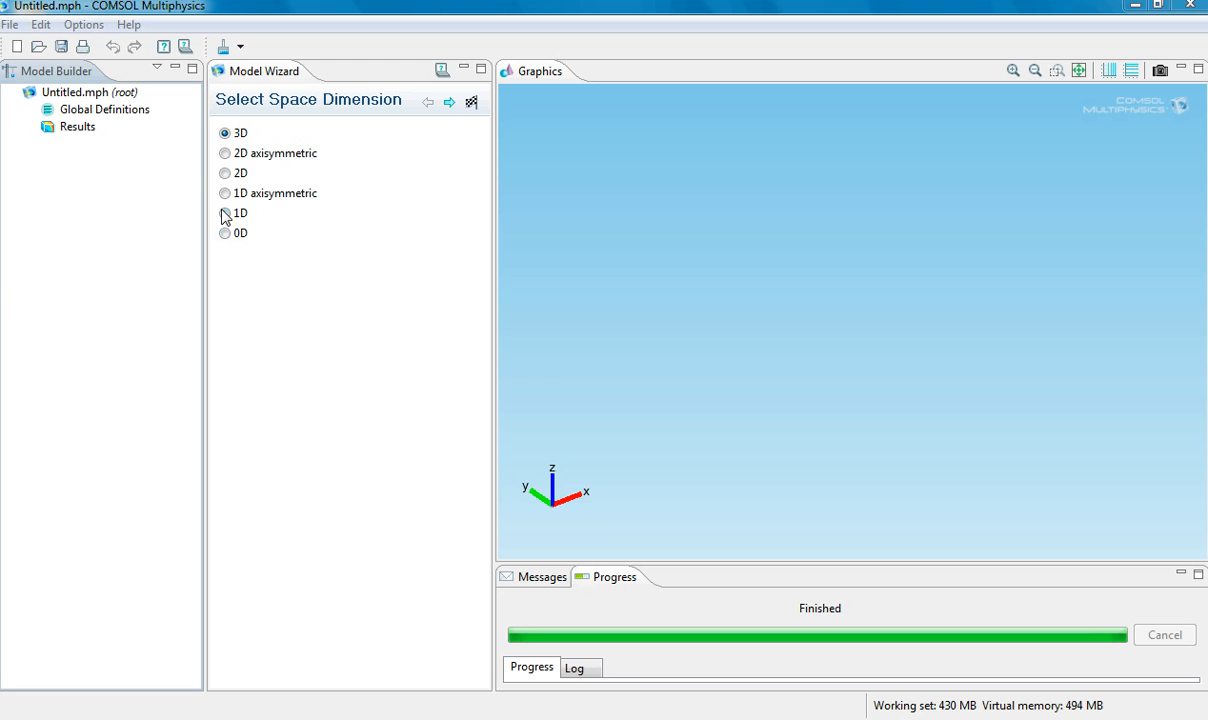
- Set the model's space dimension to 1D and add the Transport of Diluted Species physics from Chemical Species Transport
left_click(451, 103)
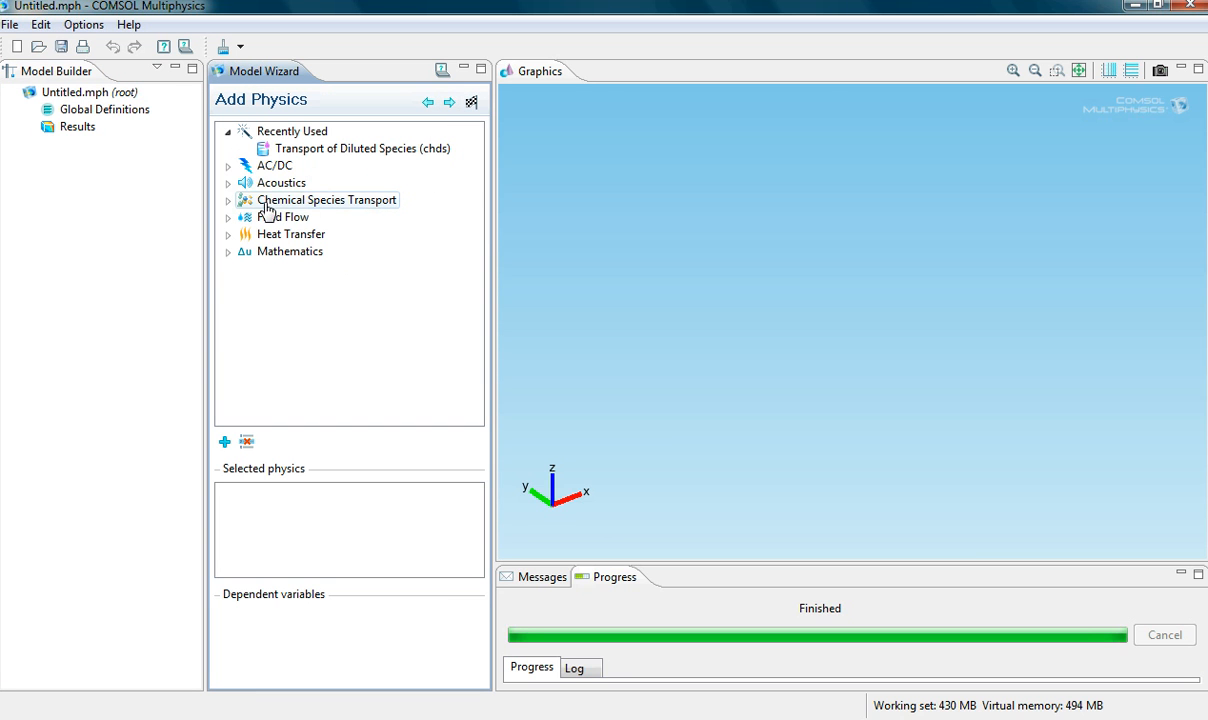
left_click(228, 202)
left_click(295, 221)
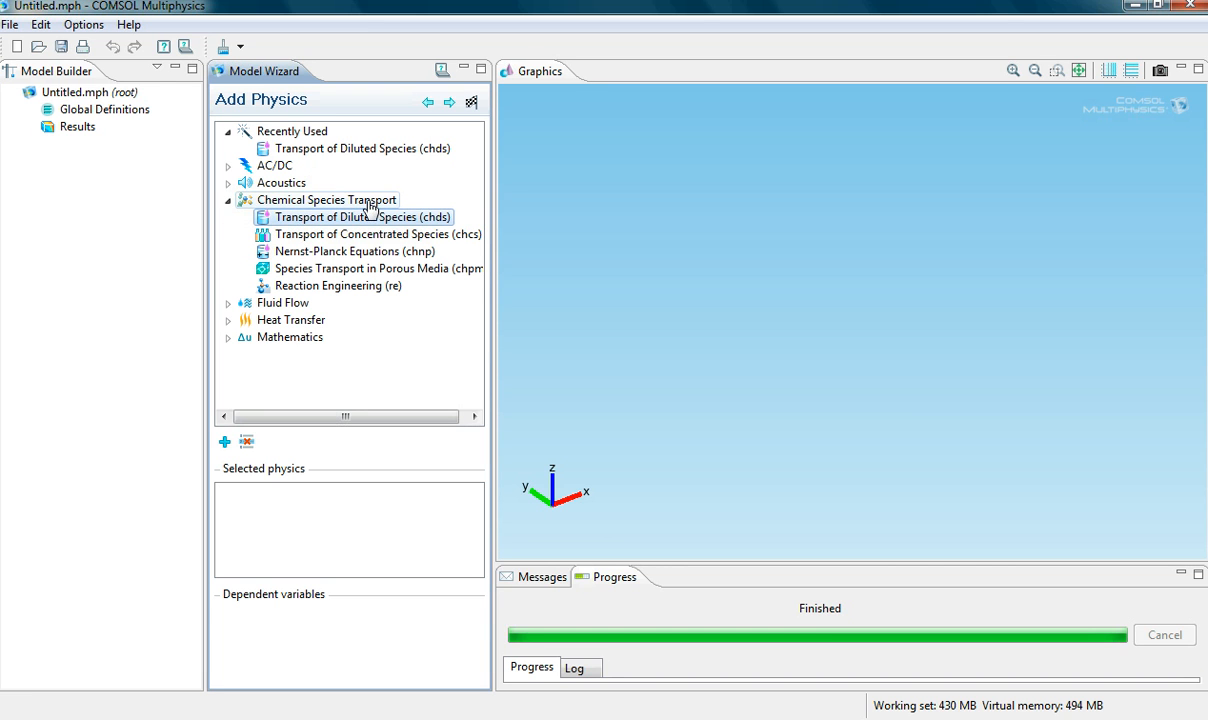
double_click(350, 220)
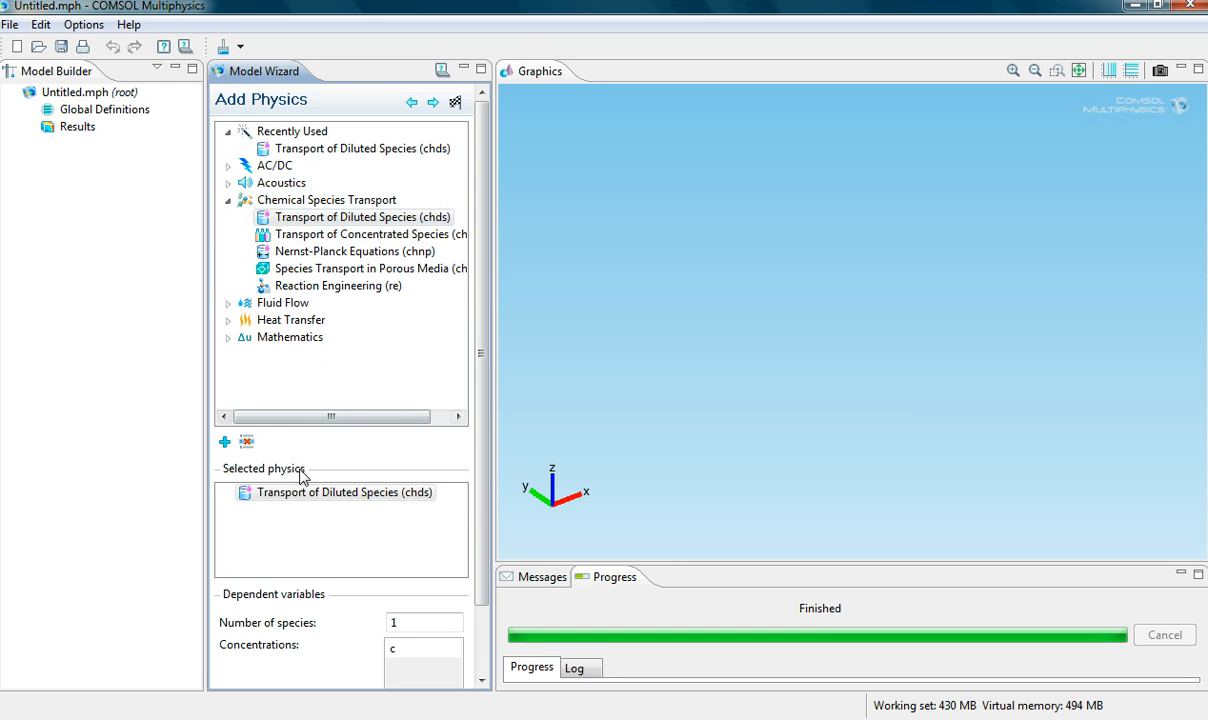
left_click(285, 493)
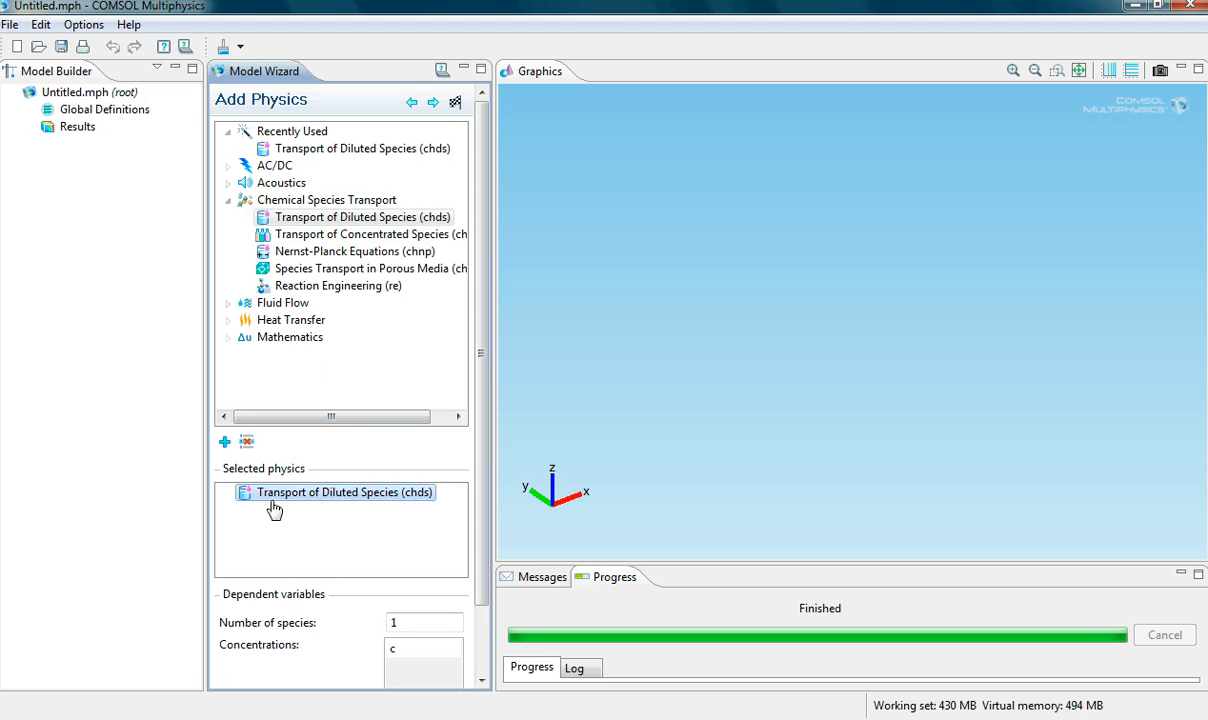
- Choose the preset Time Dependent study and finish the model setup
left_click(432, 103)
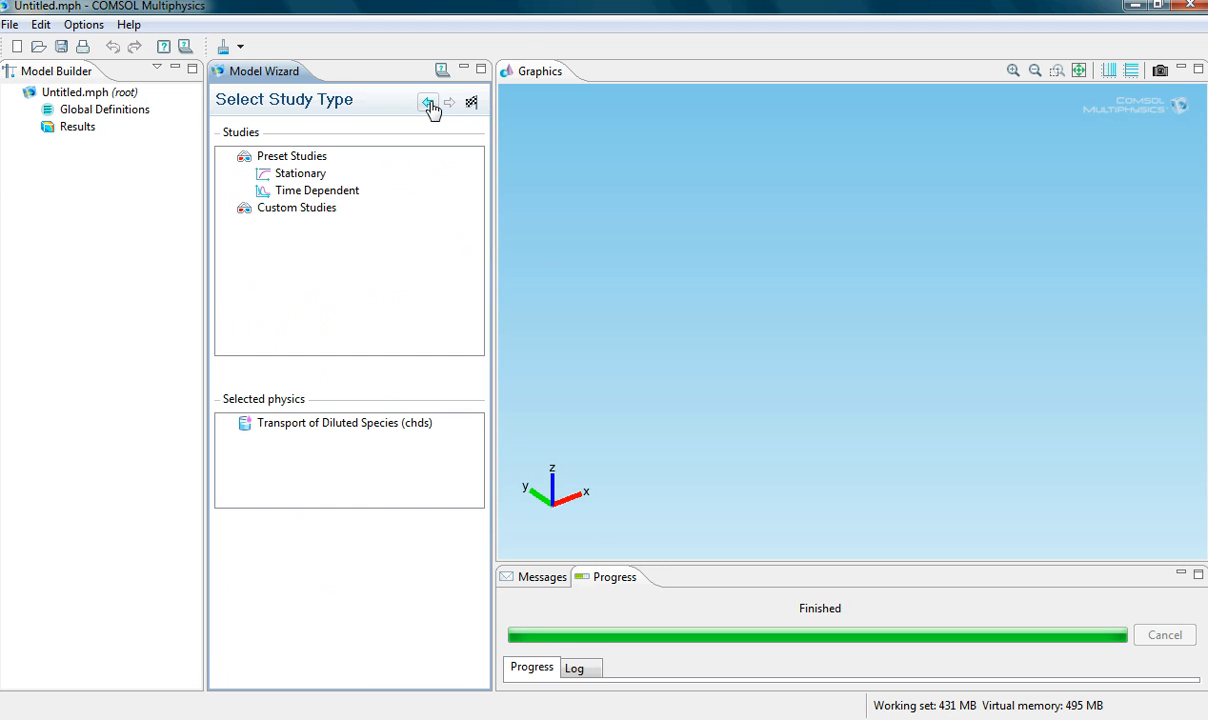
left_click(325, 197)
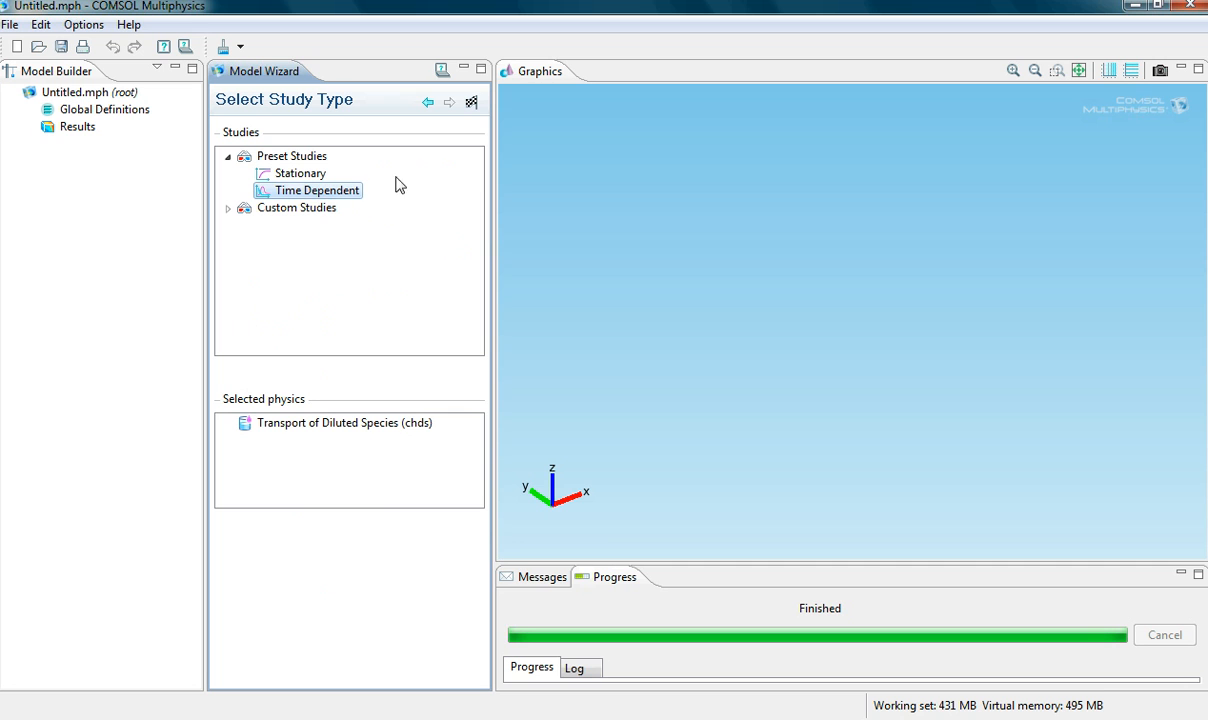
left_click(471, 104)
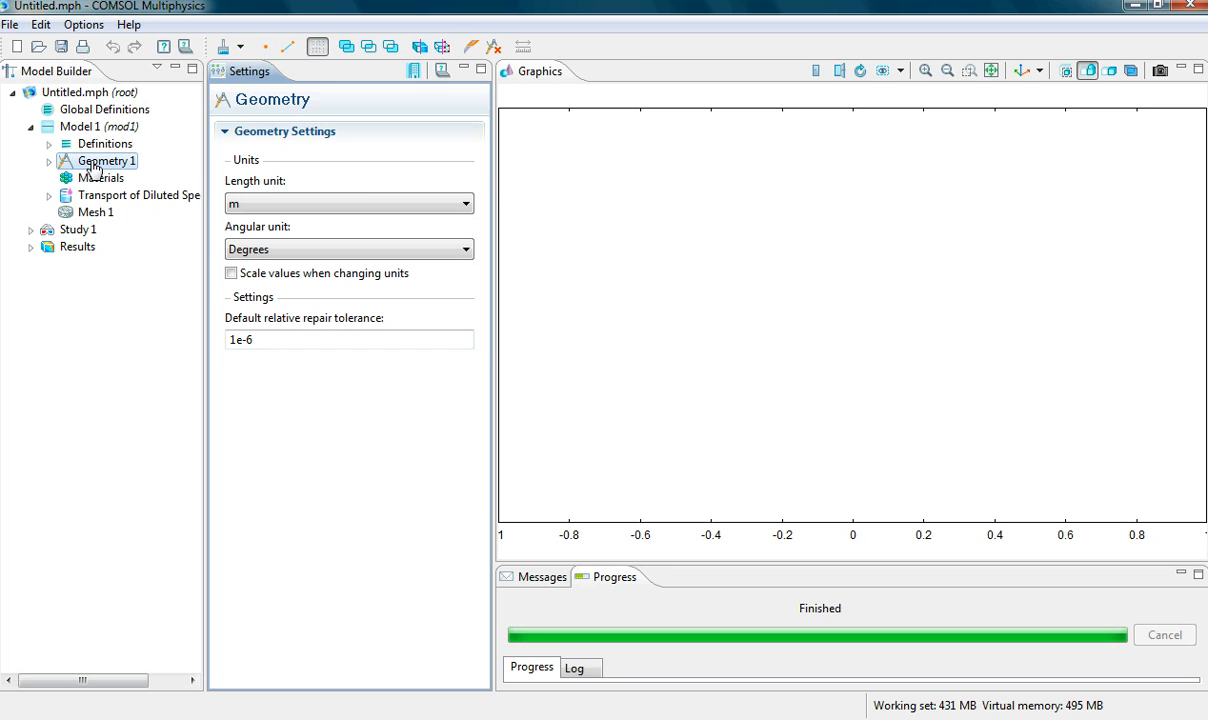
- Create a multi-interval 1D geometry with points 0, 5e-6, 6e-6 and 11e-6 m, and build it along with Form Union
right_click(95, 165)
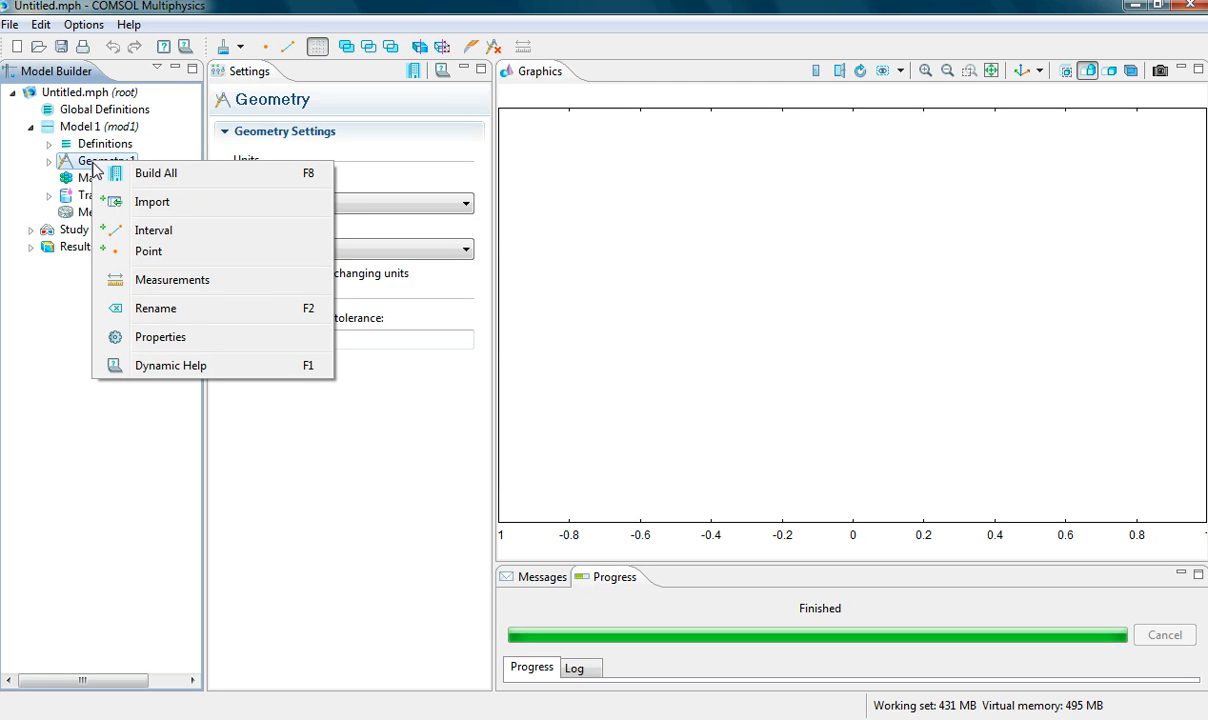
left_click(150, 232)
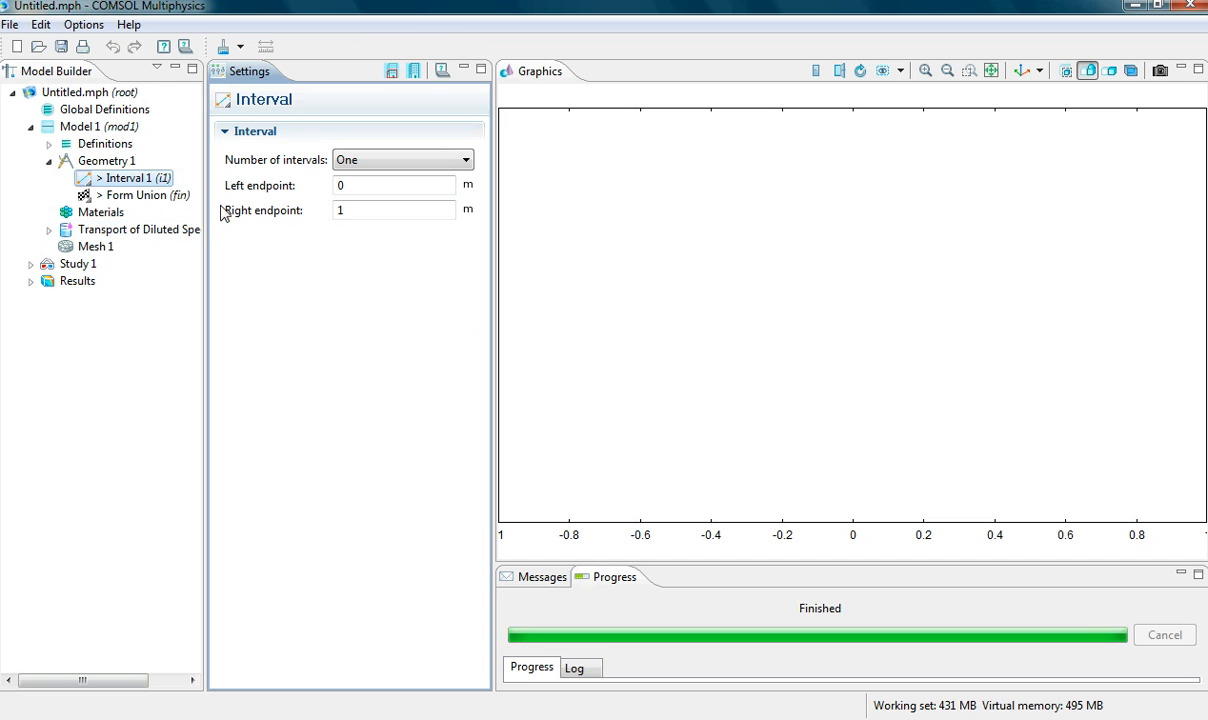
left_click(378, 163)
left_click(357, 193)
left_click(363, 190)
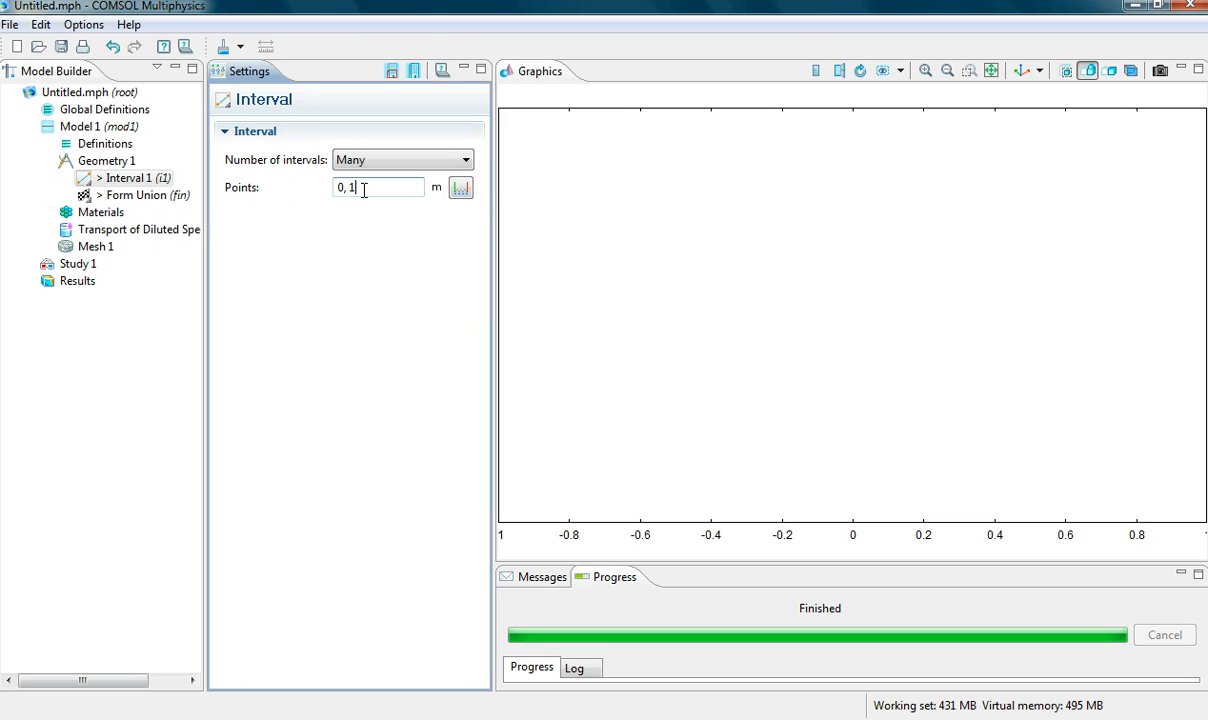
key("BackSpace")
key("BackSpace")
type("6")
left_click(391, 76)
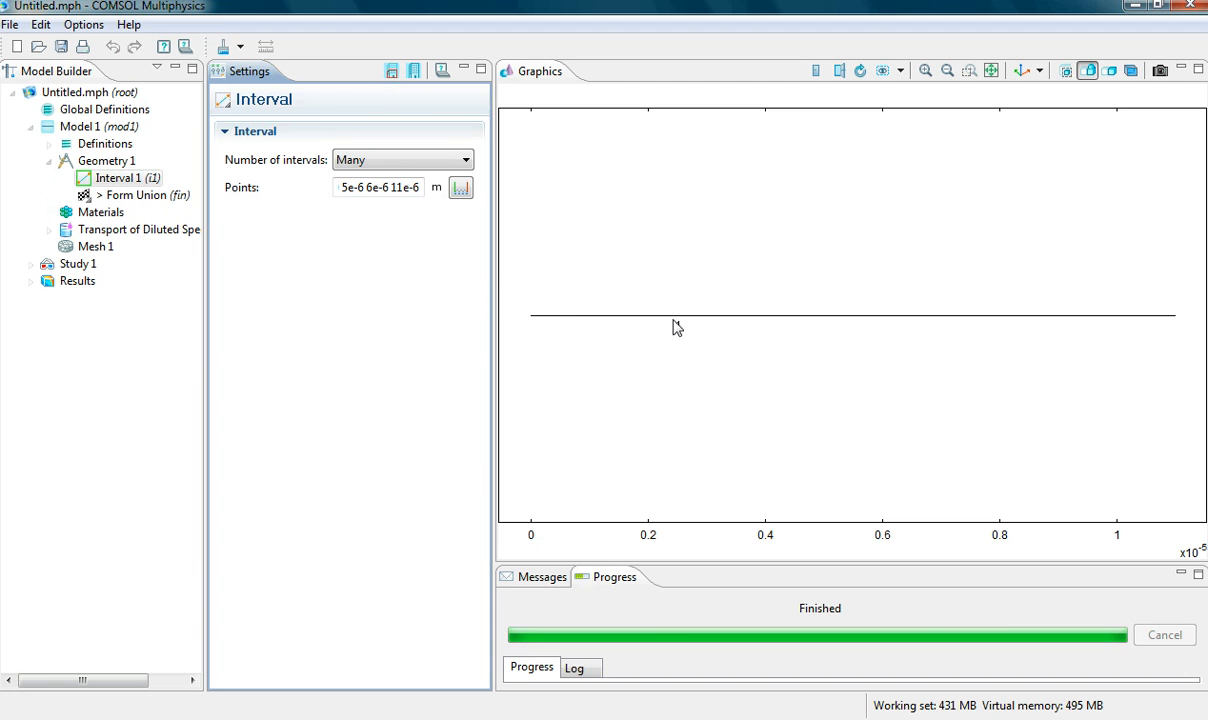
left_click(160, 197)
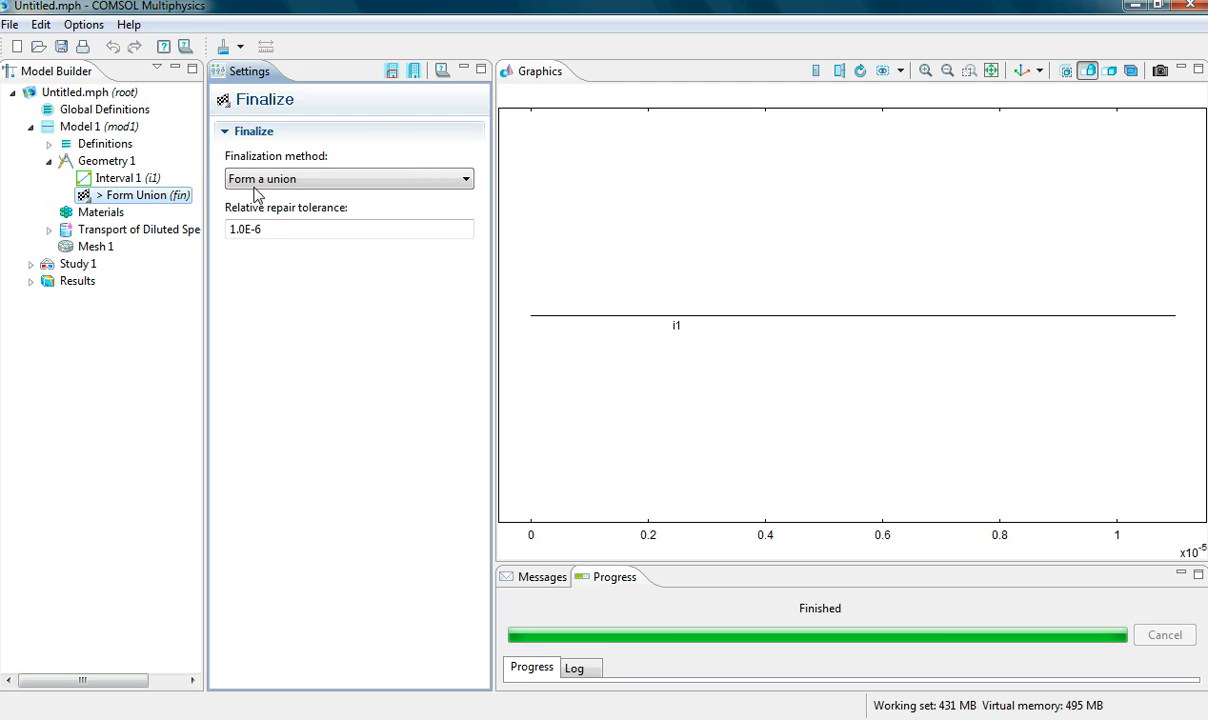
left_click(396, 72)
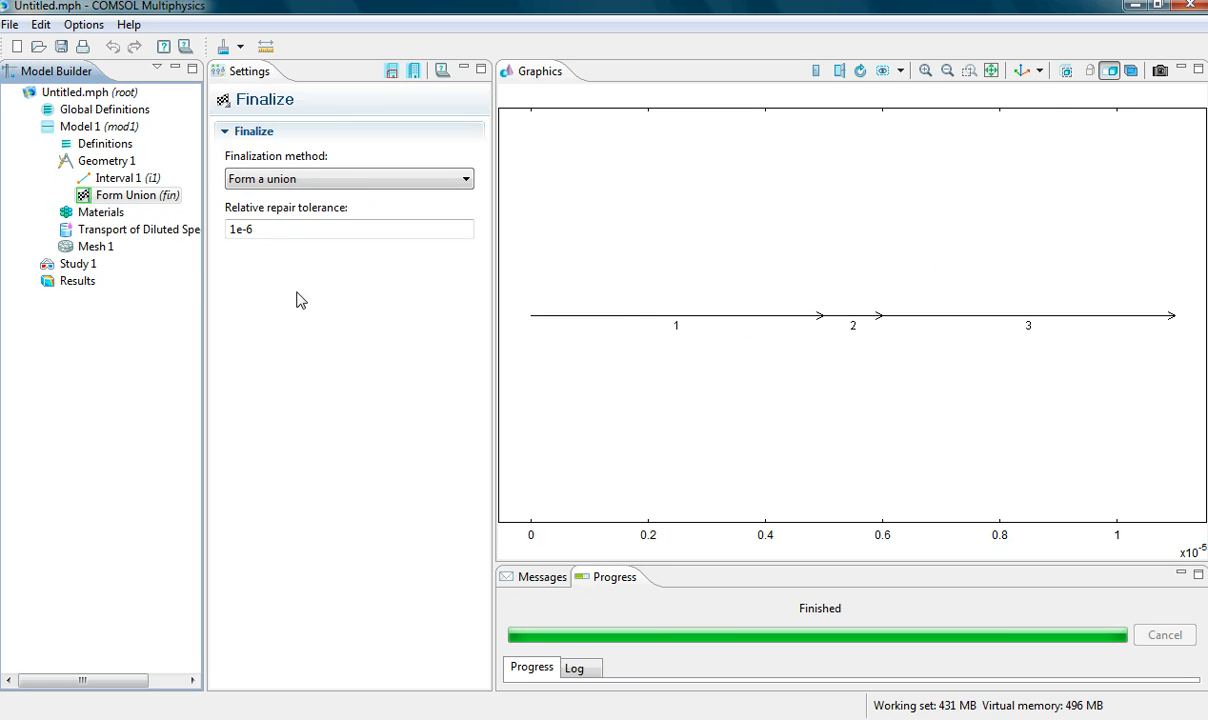
- Set the diffusion coefficient to 1e-13 m²/s for all three domains in the Convection and Diffusion node, checking the domain assignments
left_click(120, 236)
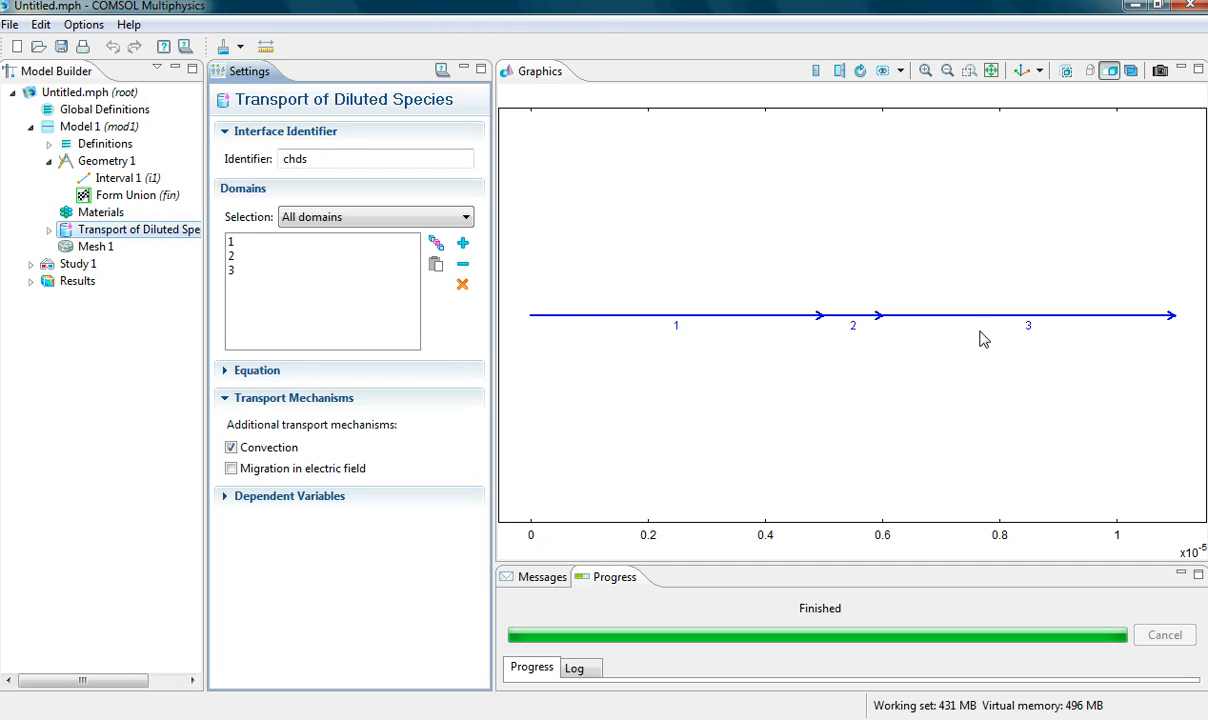
left_click(236, 242)
left_click(238, 256)
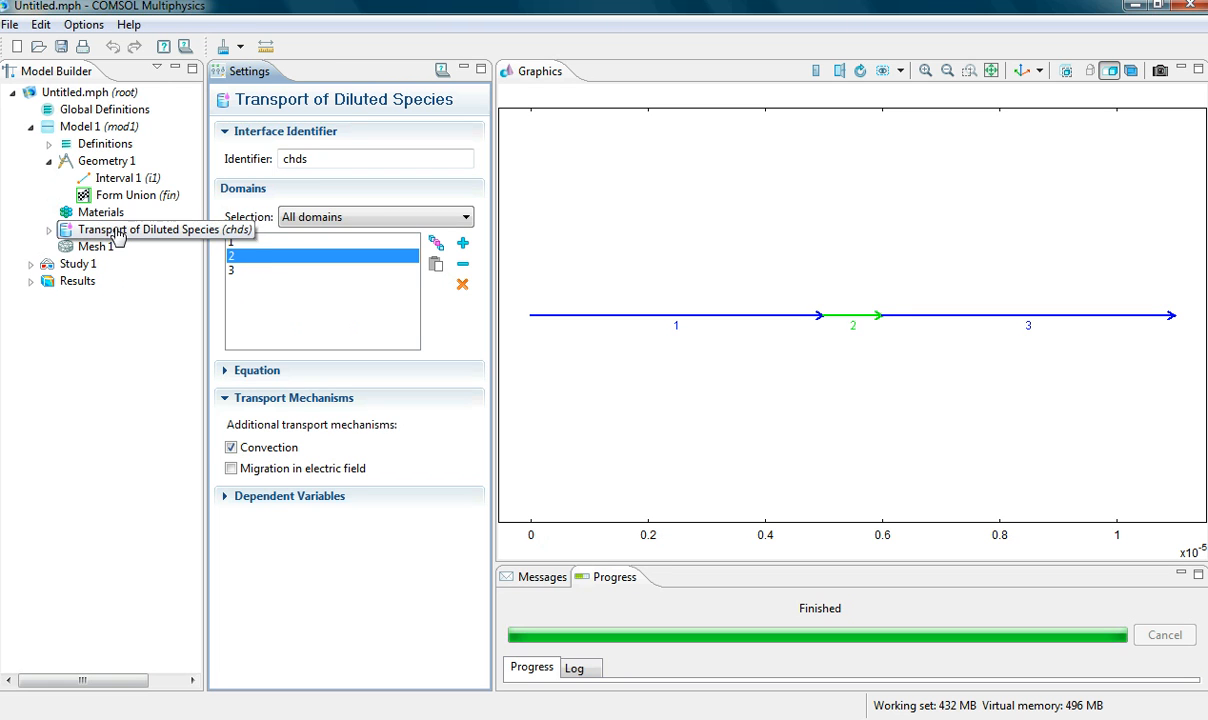
left_click(50, 230)
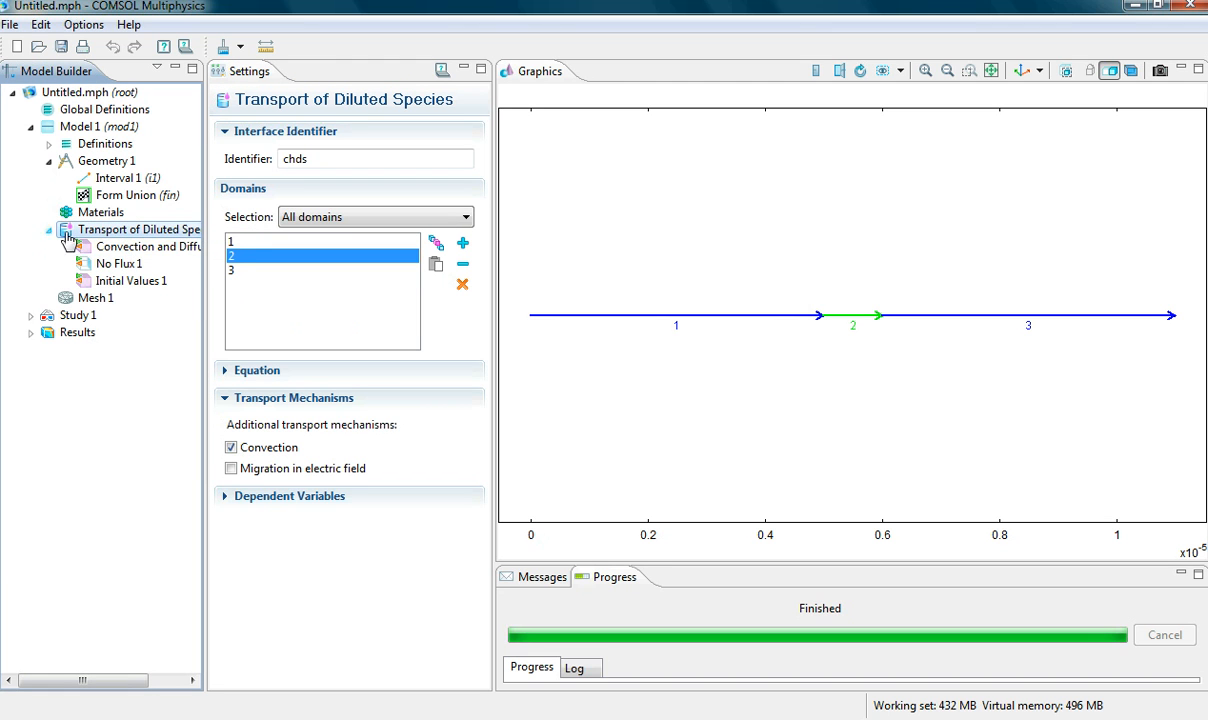
left_click(135, 251)
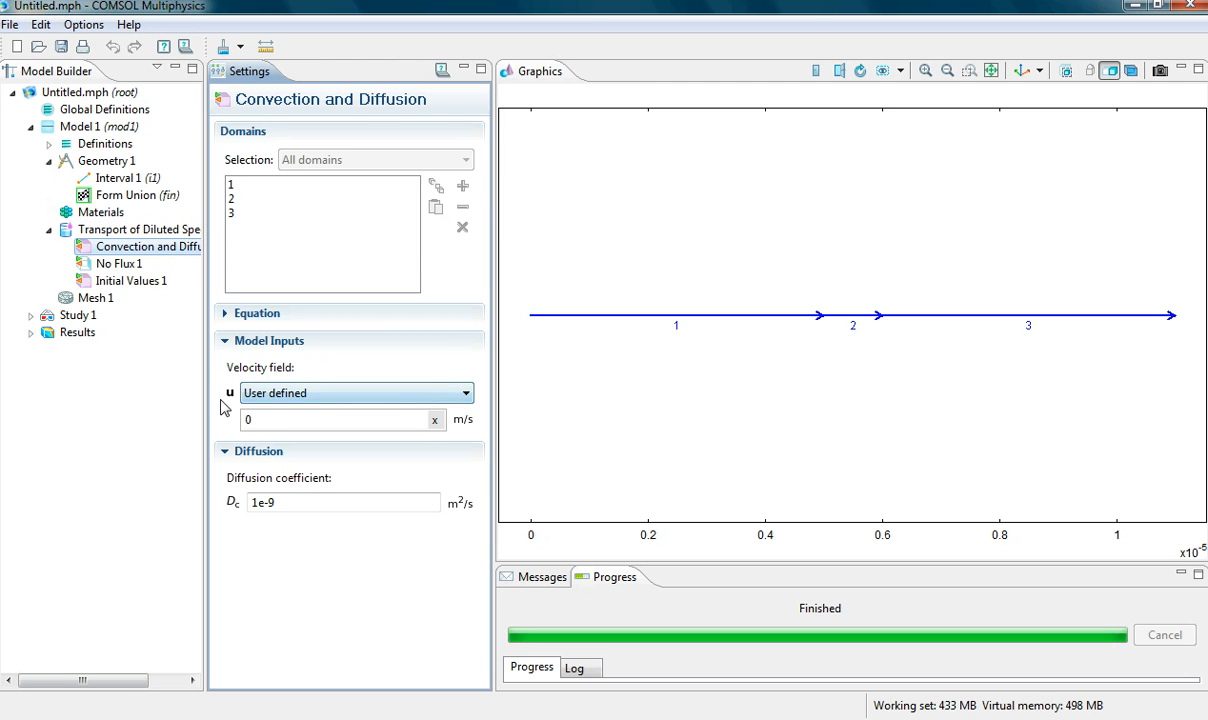
left_click(287, 503)
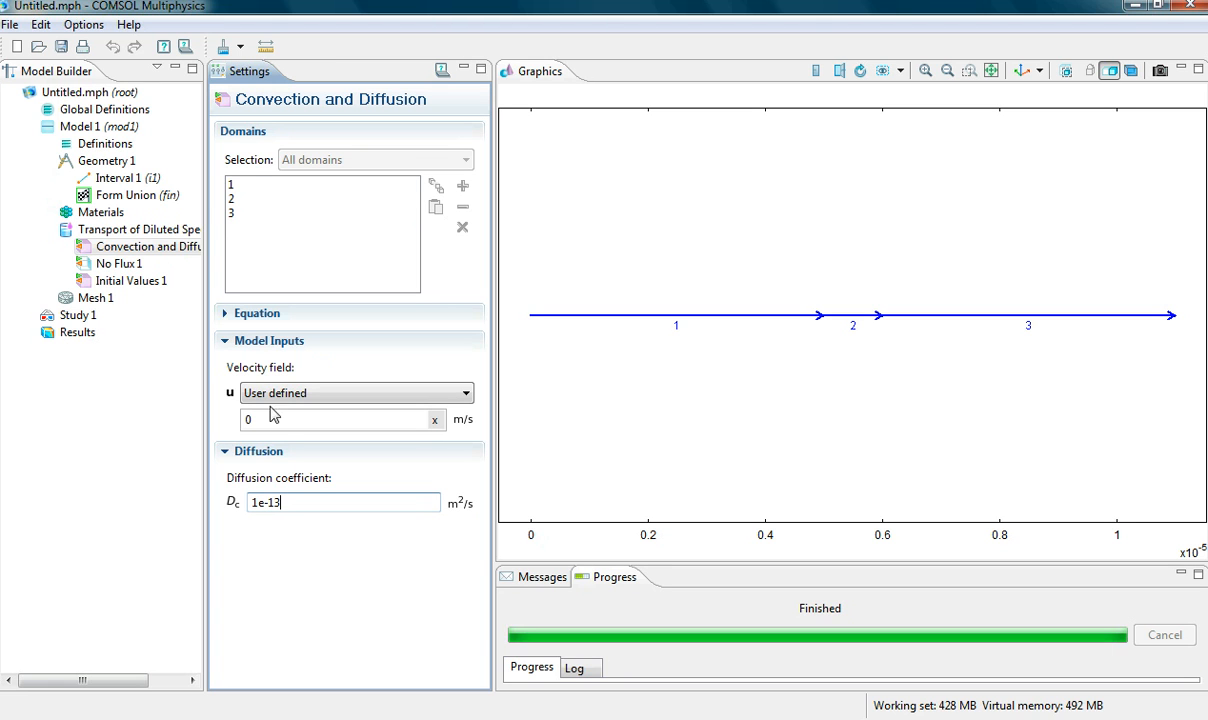
left_click(247, 186)
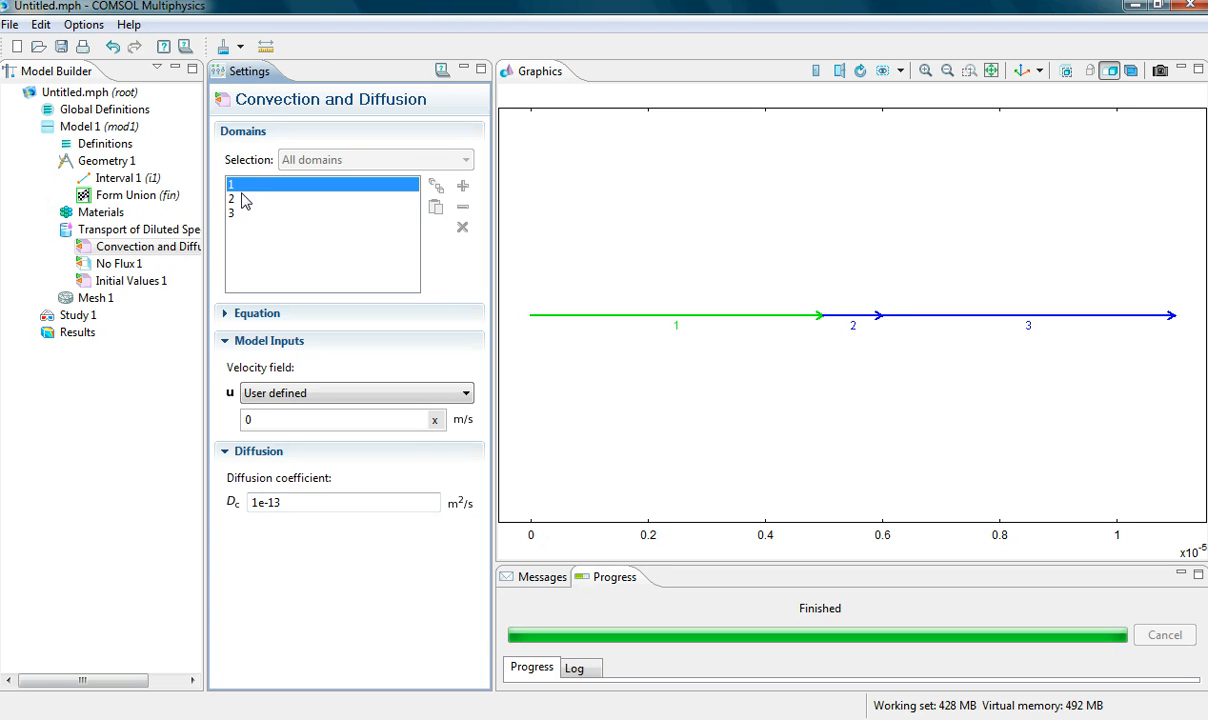
left_click(246, 199)
left_click(244, 214)
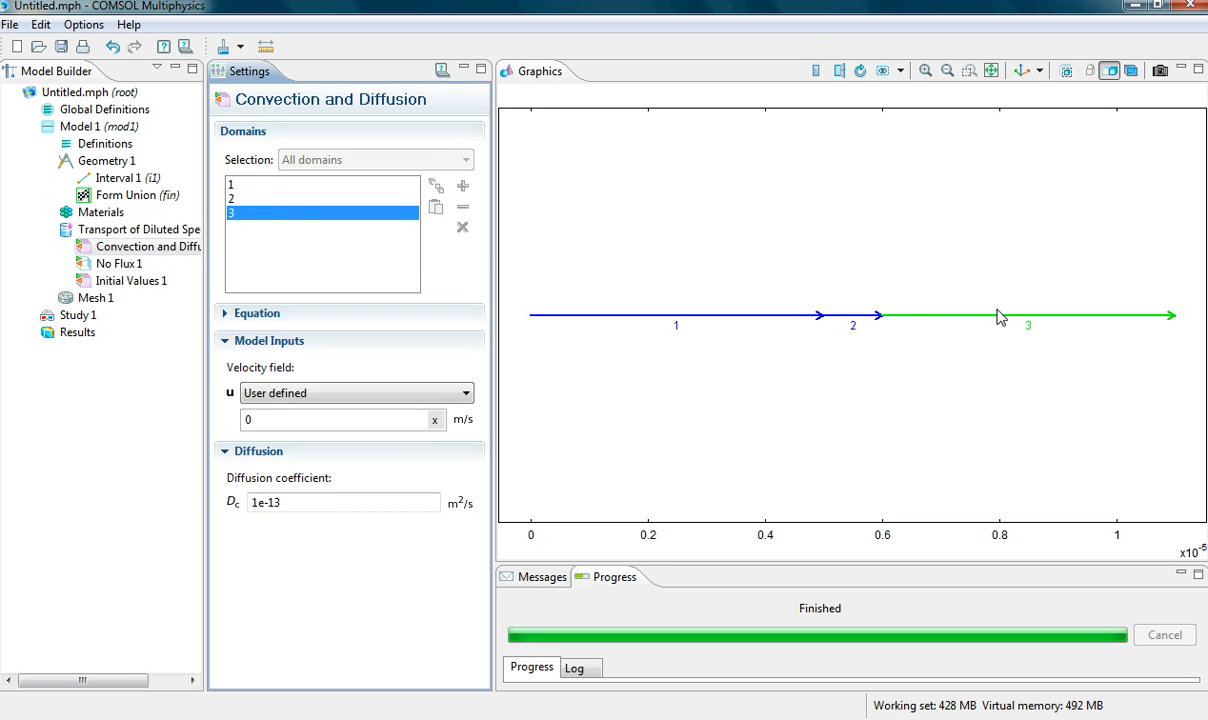
- Set the initial concentration to 1 mol/m³ for all domains in Initial Values 1
left_click(110, 282)
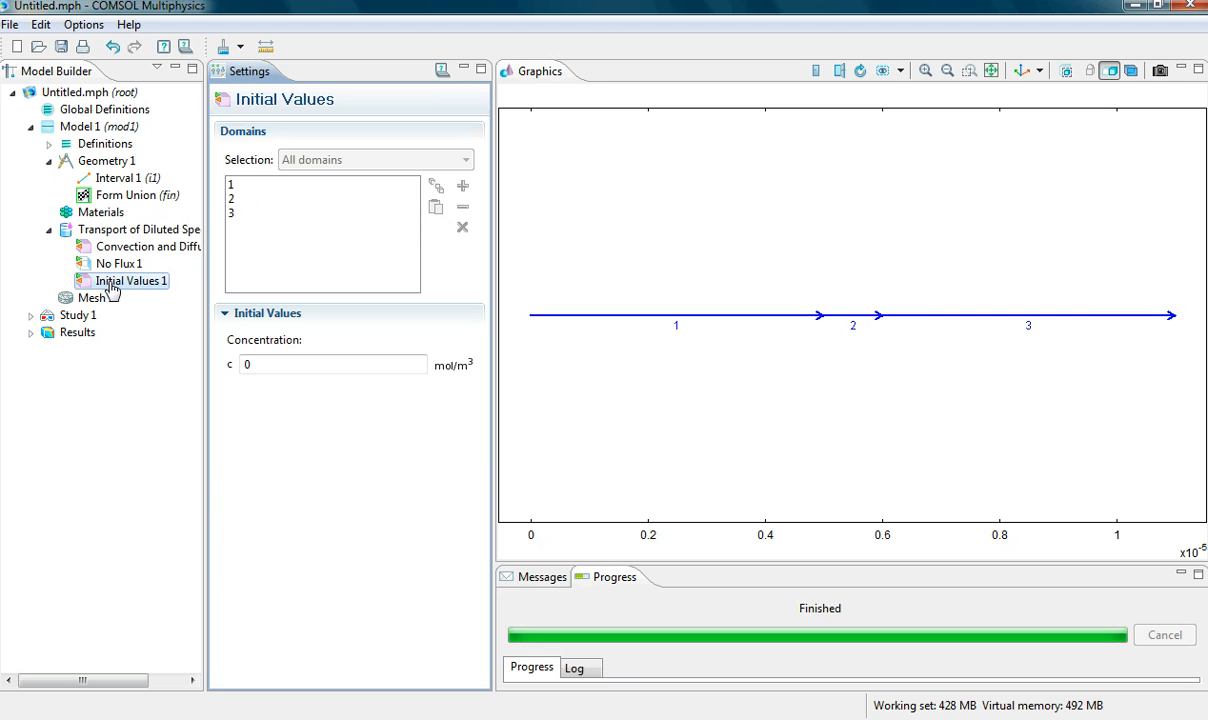
left_click(246, 187)
left_click(245, 213)
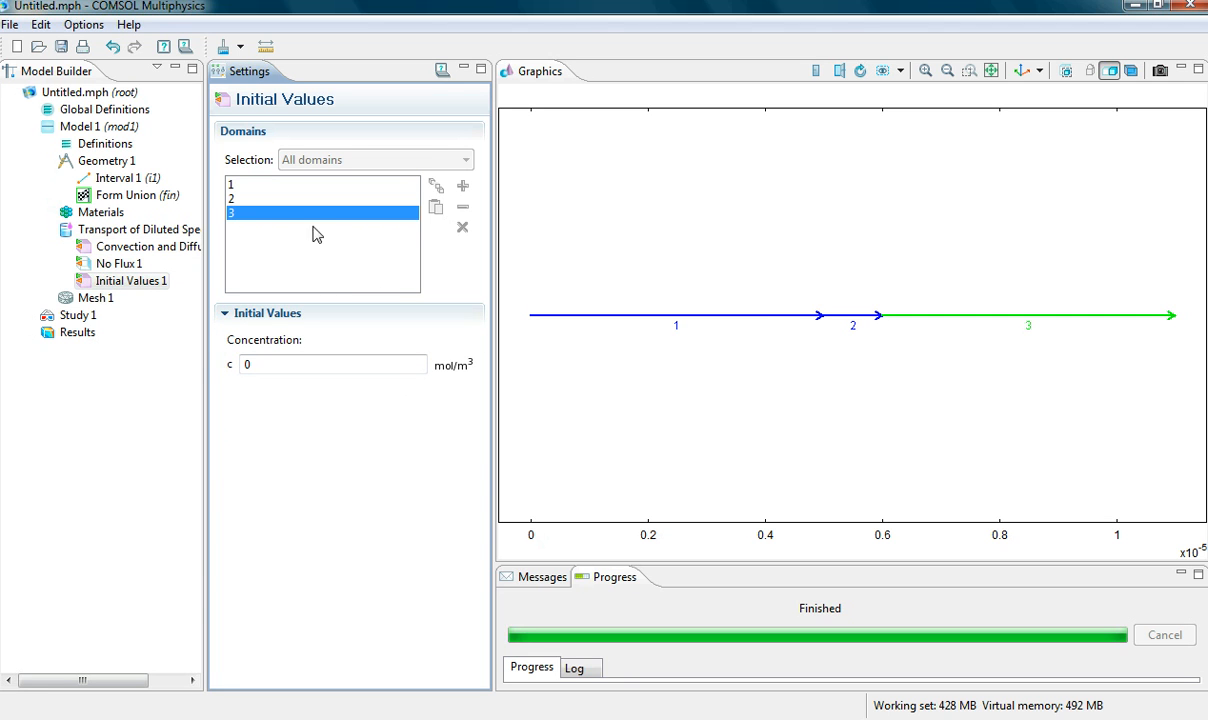
left_click_drag(260, 363, 233, 361)
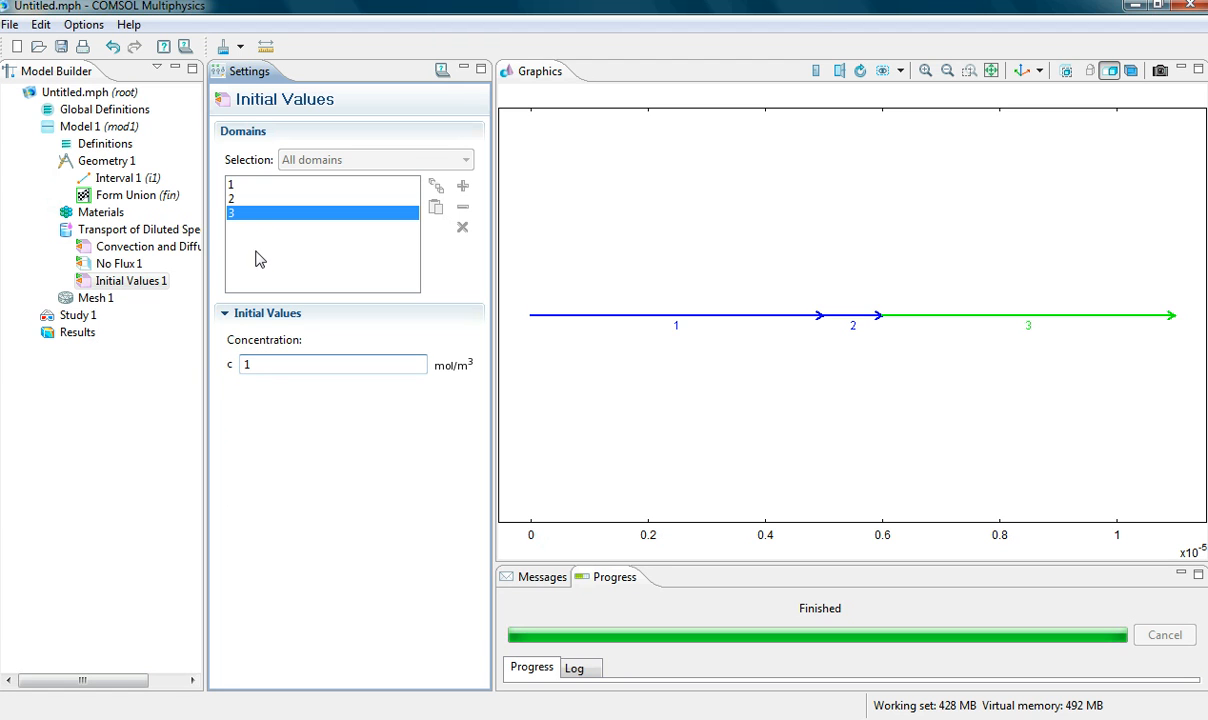
left_click(238, 199)
left_click(234, 185)
left_click(240, 199)
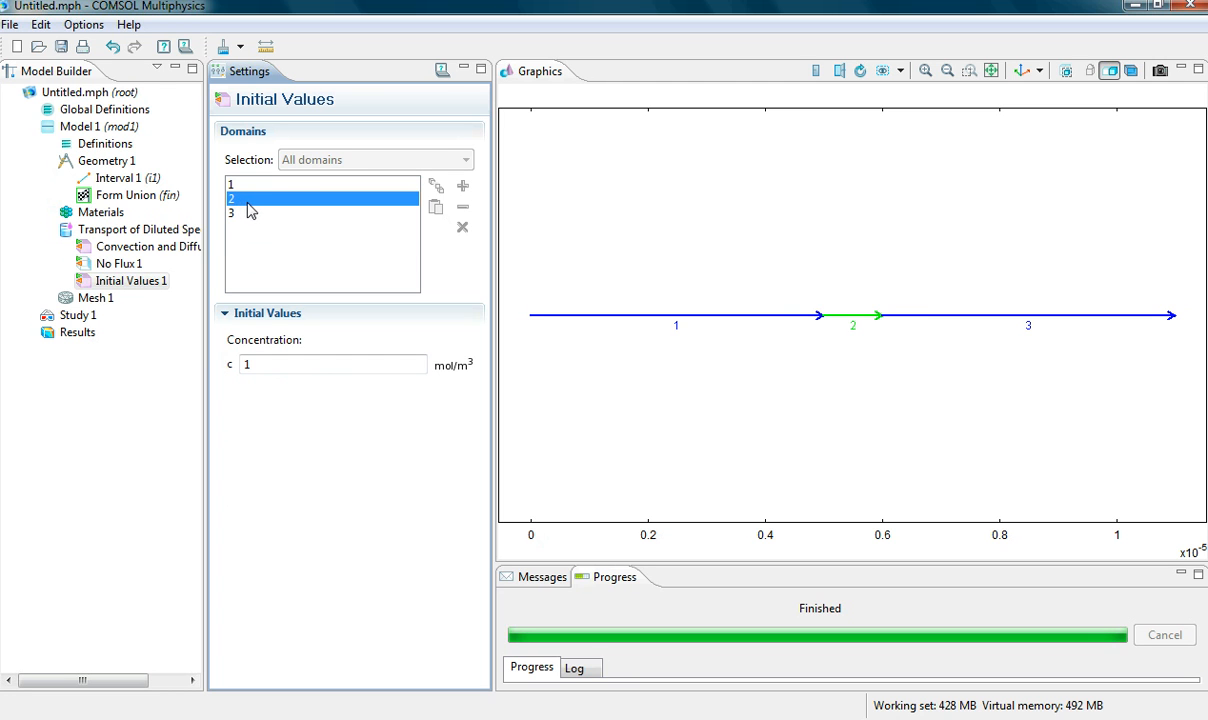
- Add a second Initial Values node with concentration 0 for domain 2 and check that it overrides Initial Values 1 there
right_click(110, 232)
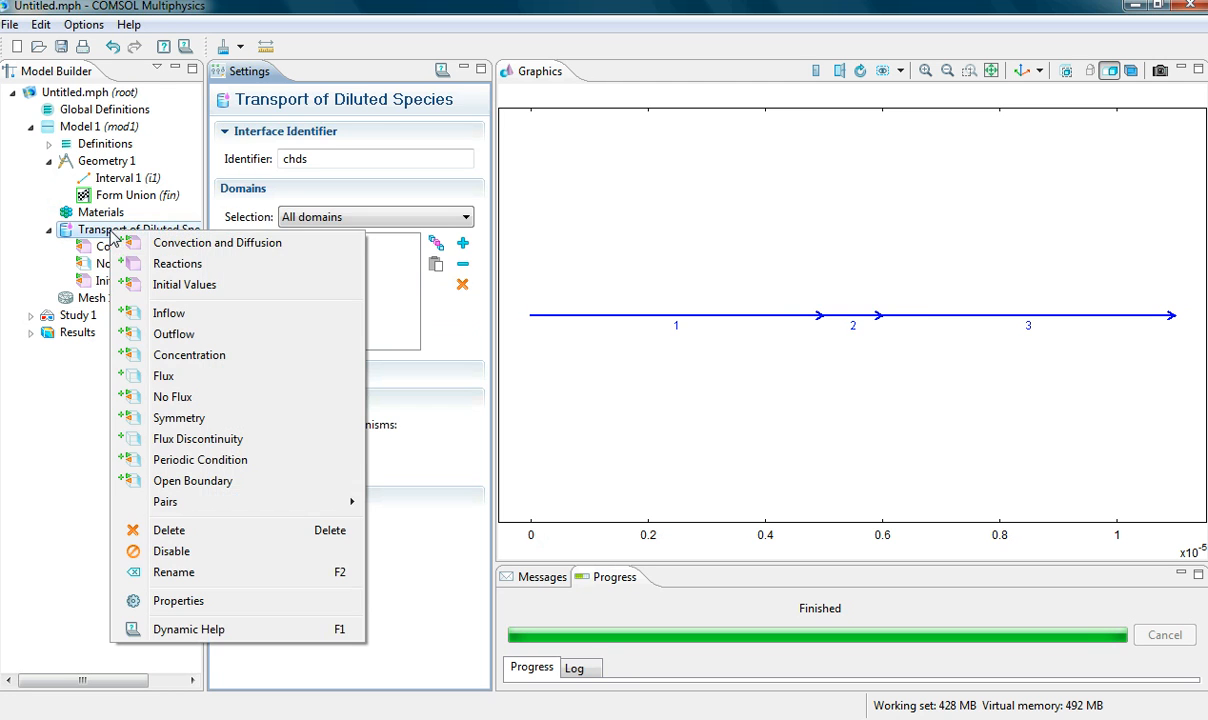
left_click(168, 287)
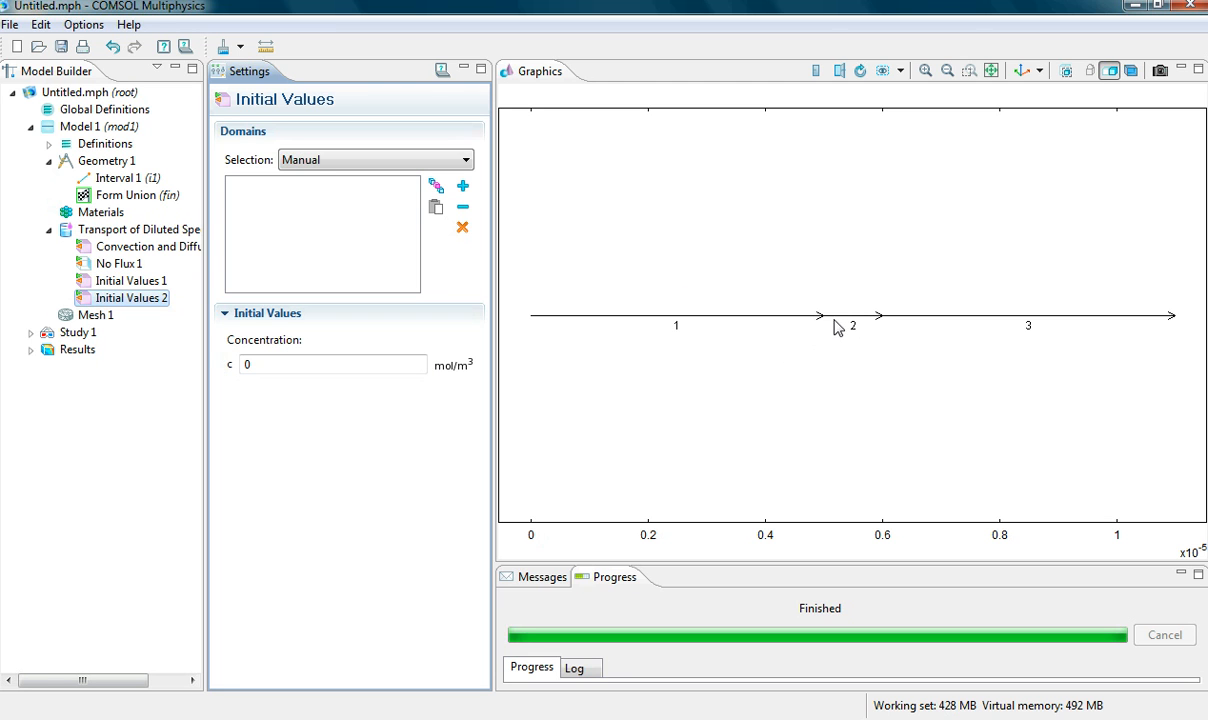
left_click(462, 186)
left_click(236, 185)
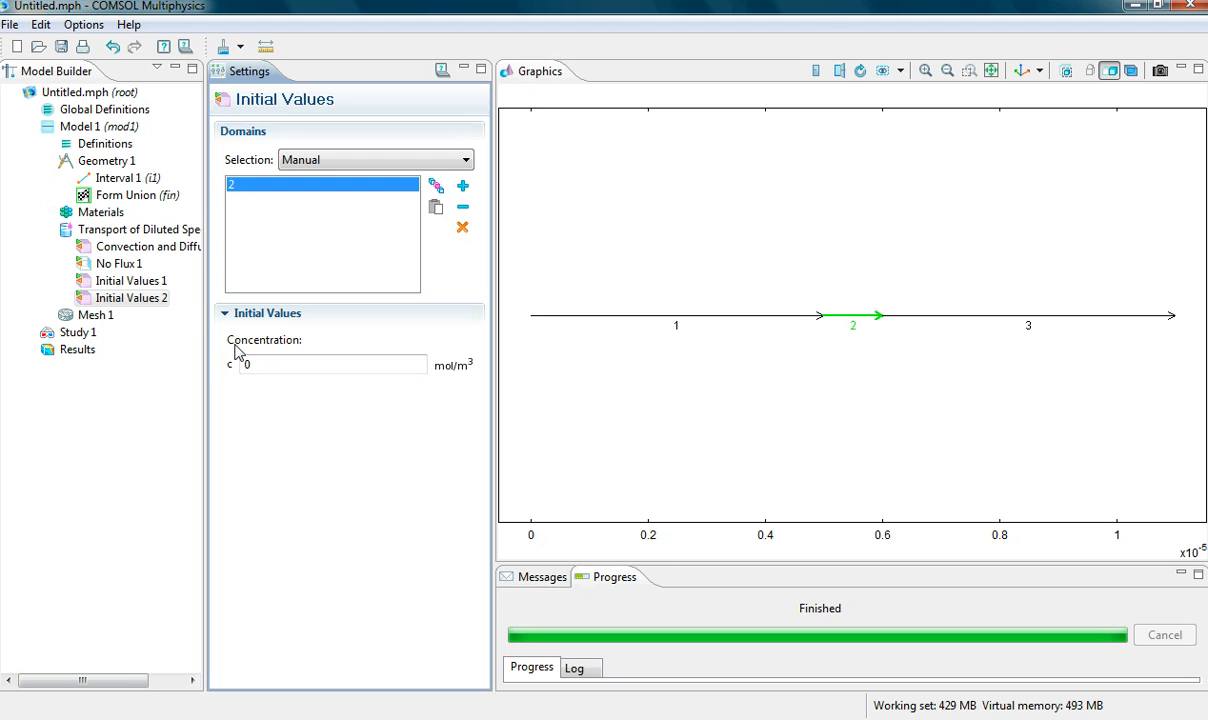
left_click(145, 284)
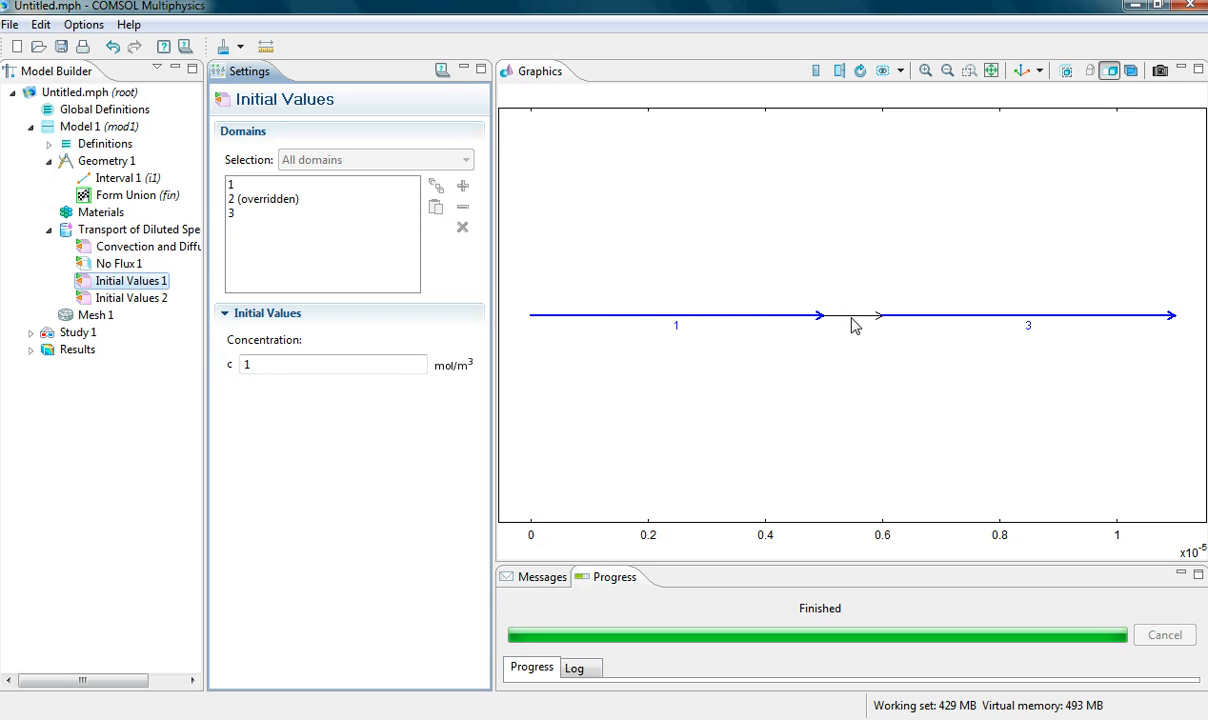
- Build the physics-controlled mesh with Normal element size and compute the time-dependent study
left_click(96, 317)
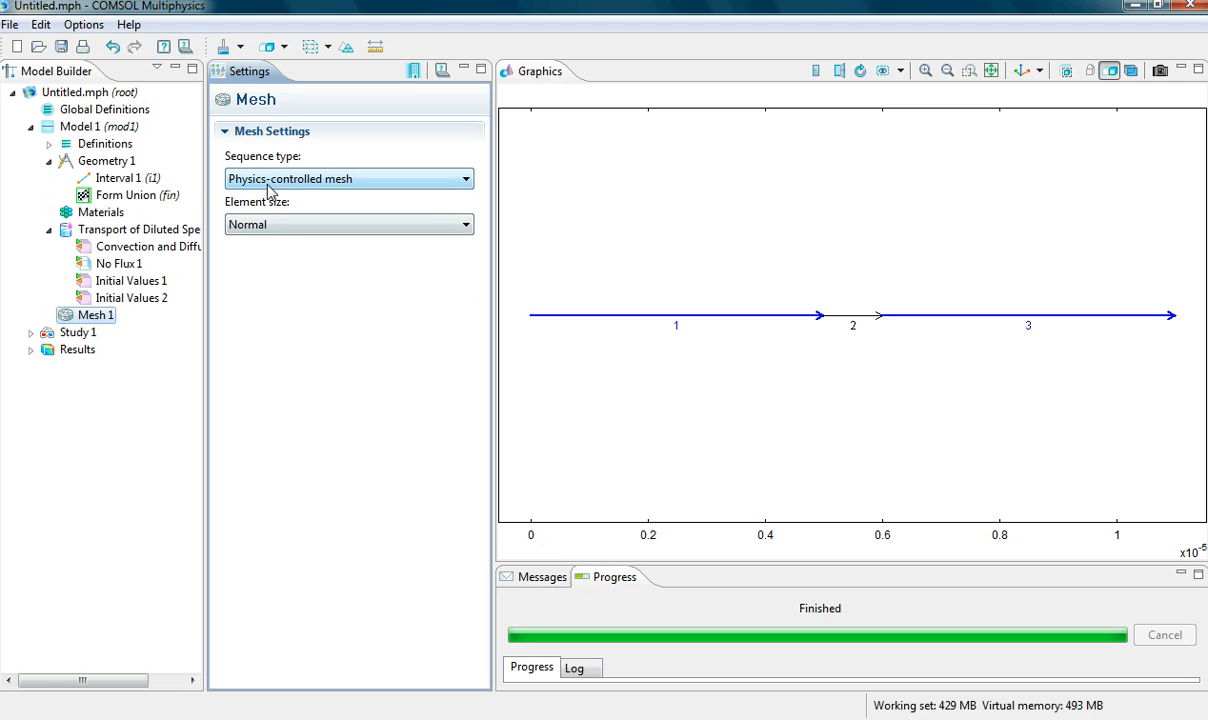
left_click(412, 71)
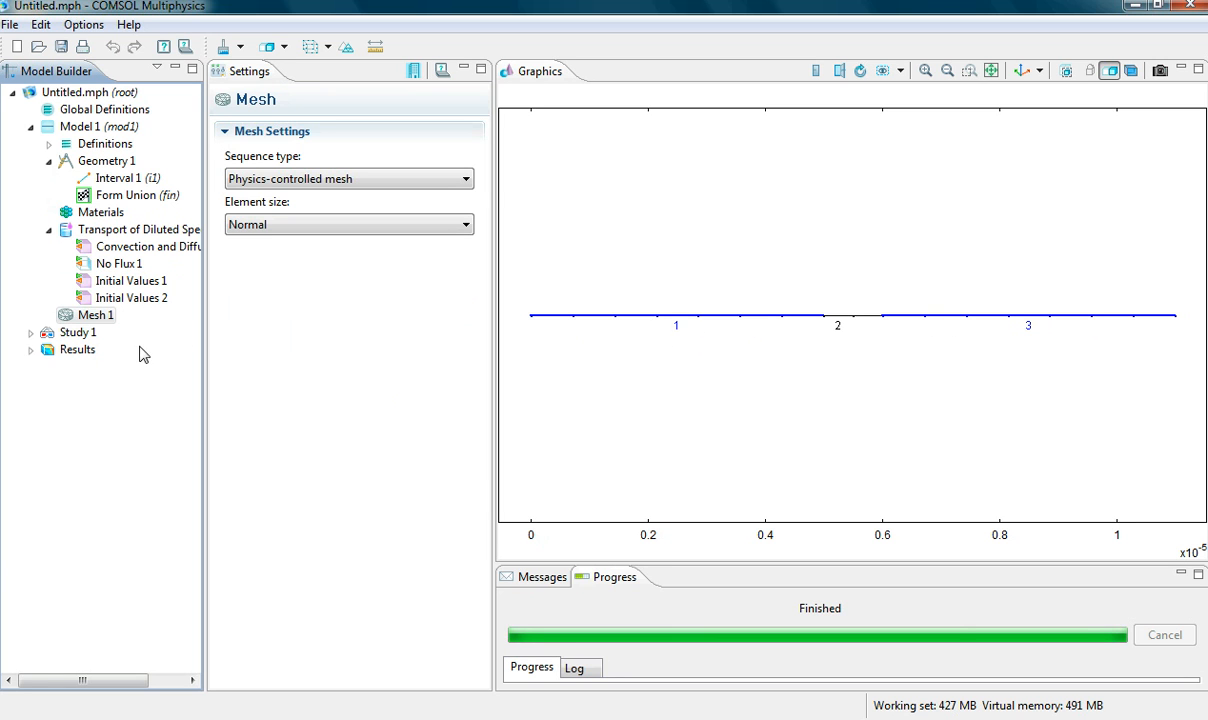
left_click(69, 336)
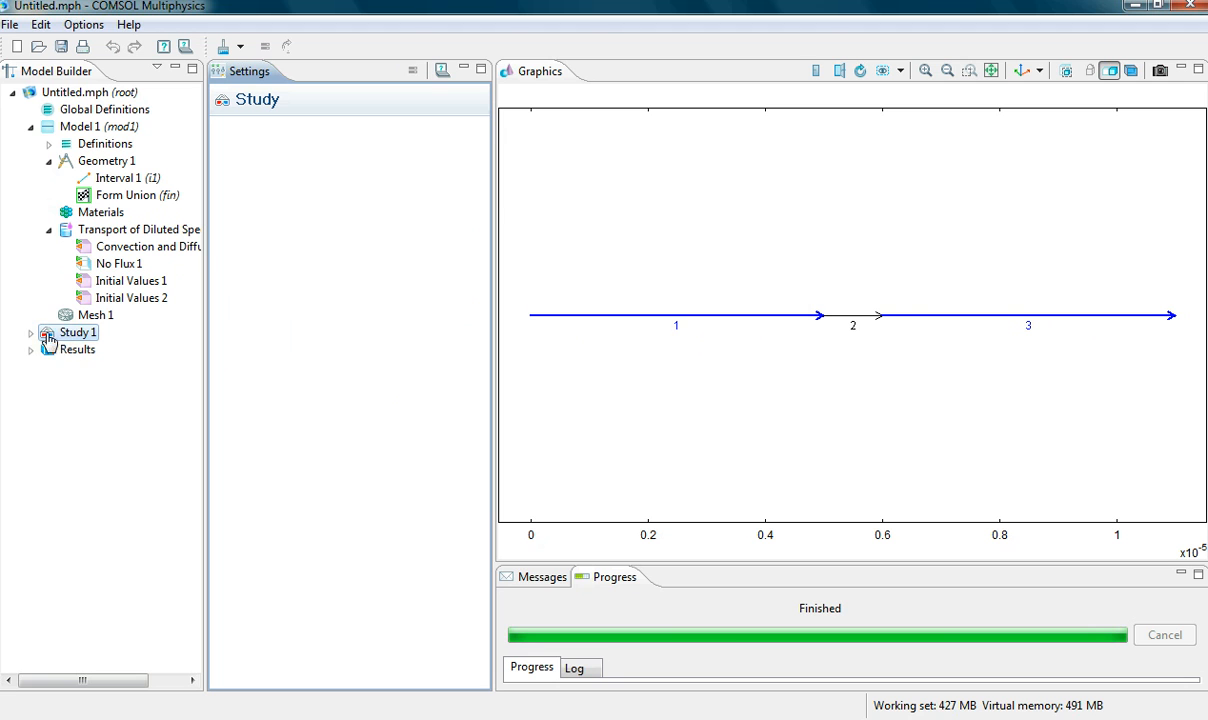
left_click(31, 333)
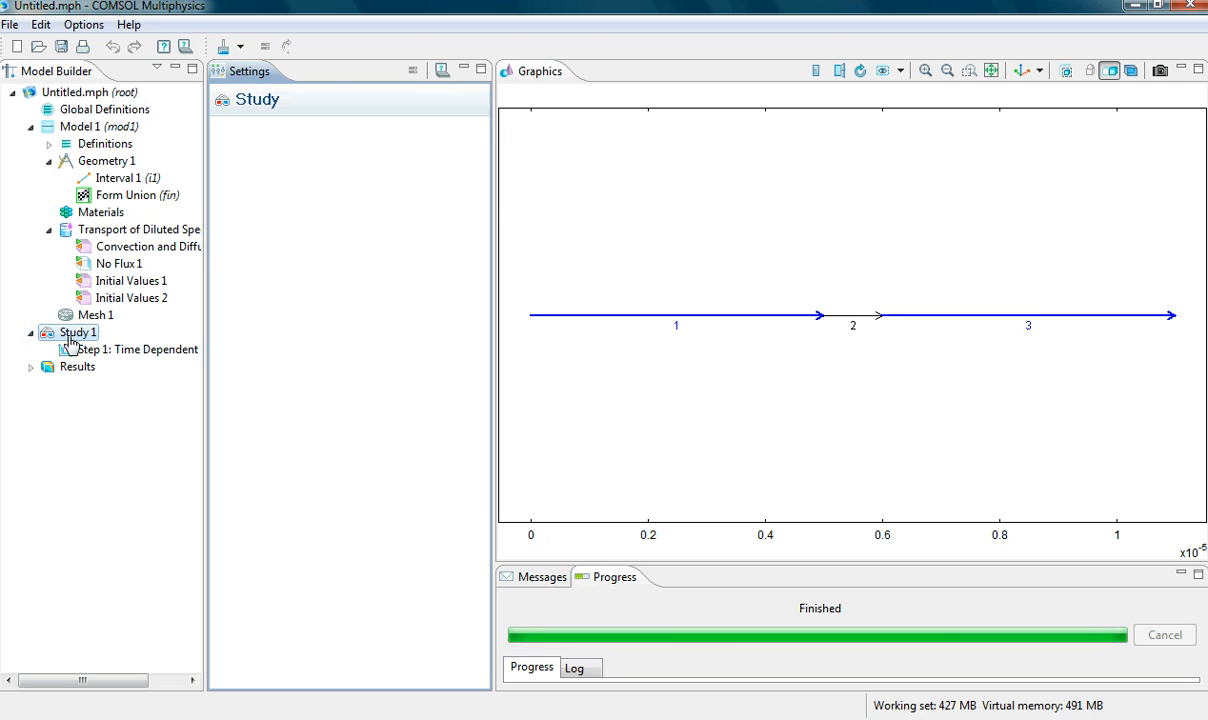
left_click(97, 352)
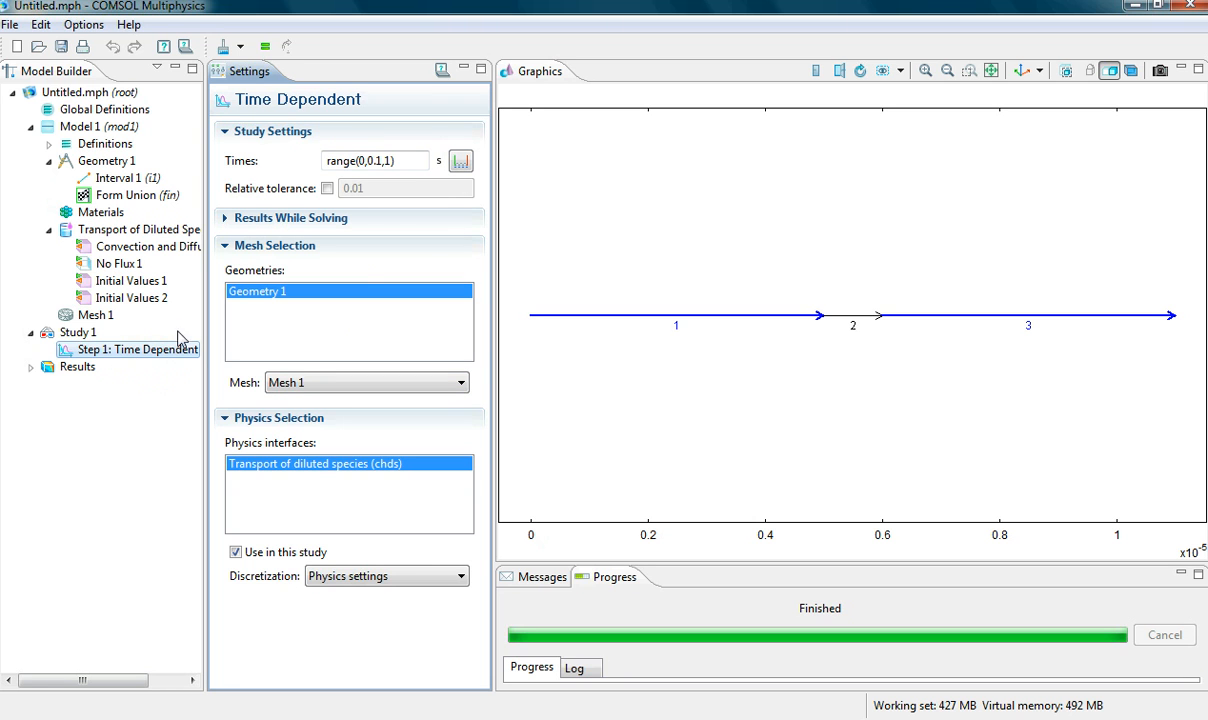
left_click(262, 48)
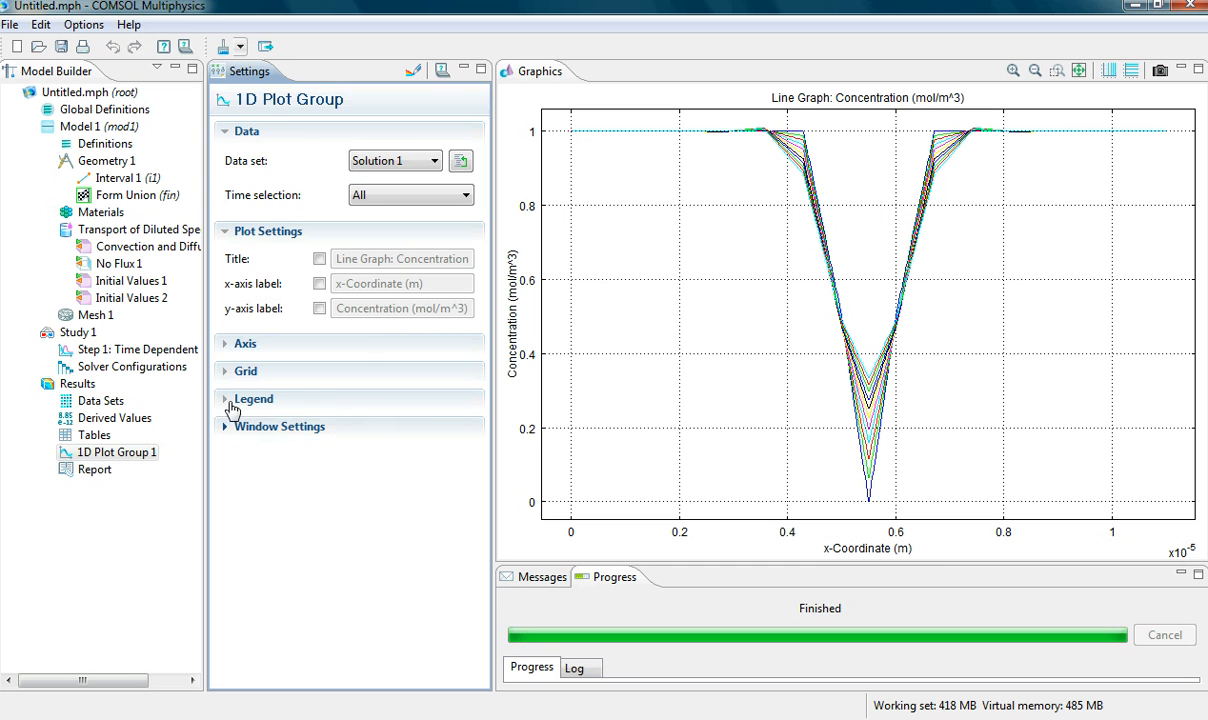
- Set the physics-controlled mesh's element size to Extremely fine and rebuild the mesh
left_click(99, 318)
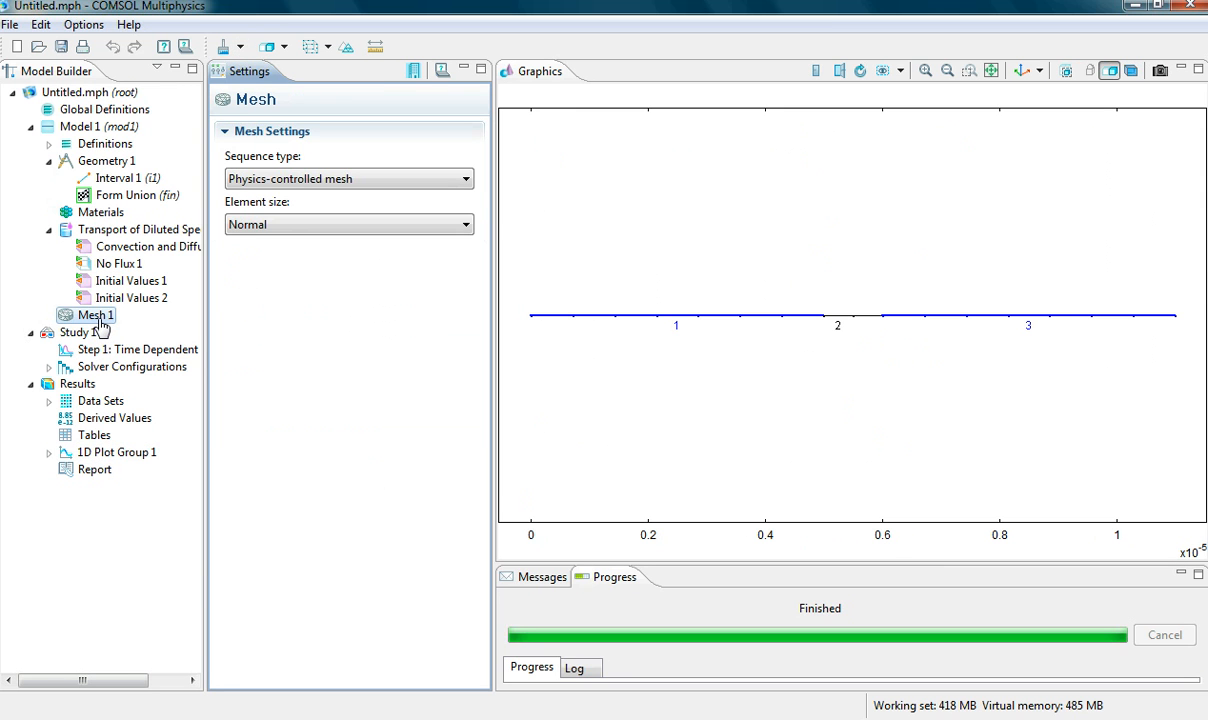
left_click(337, 180)
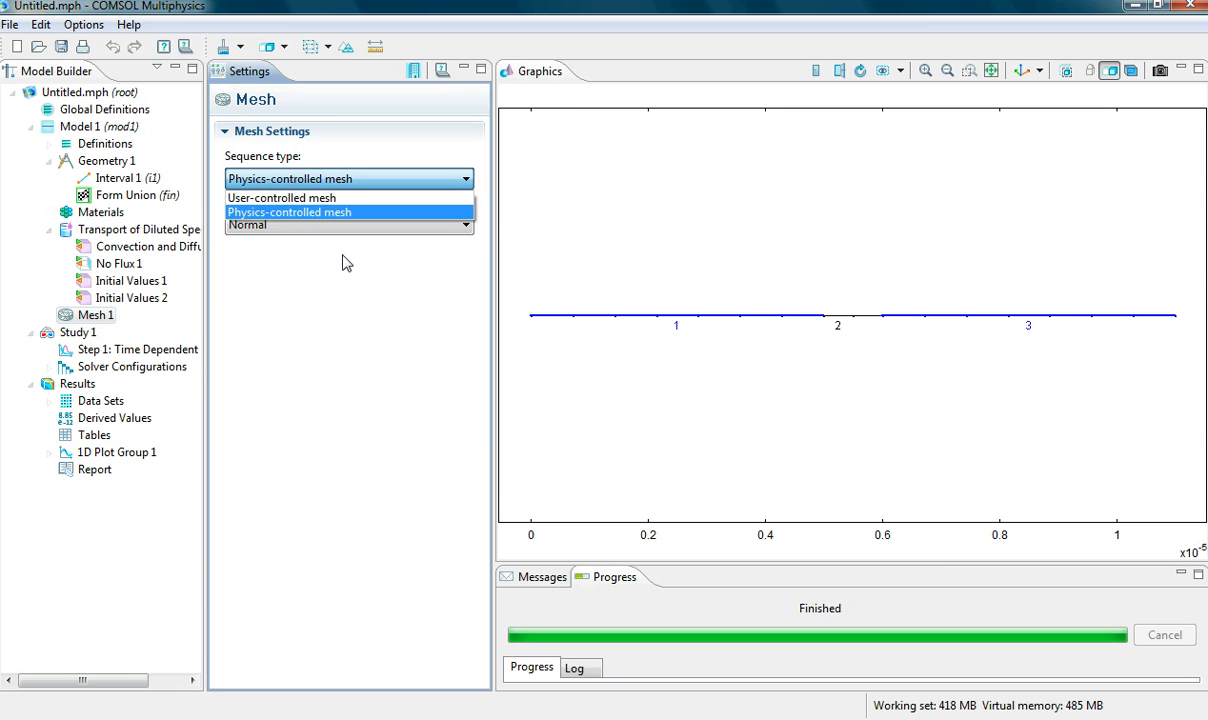
left_click(341, 213)
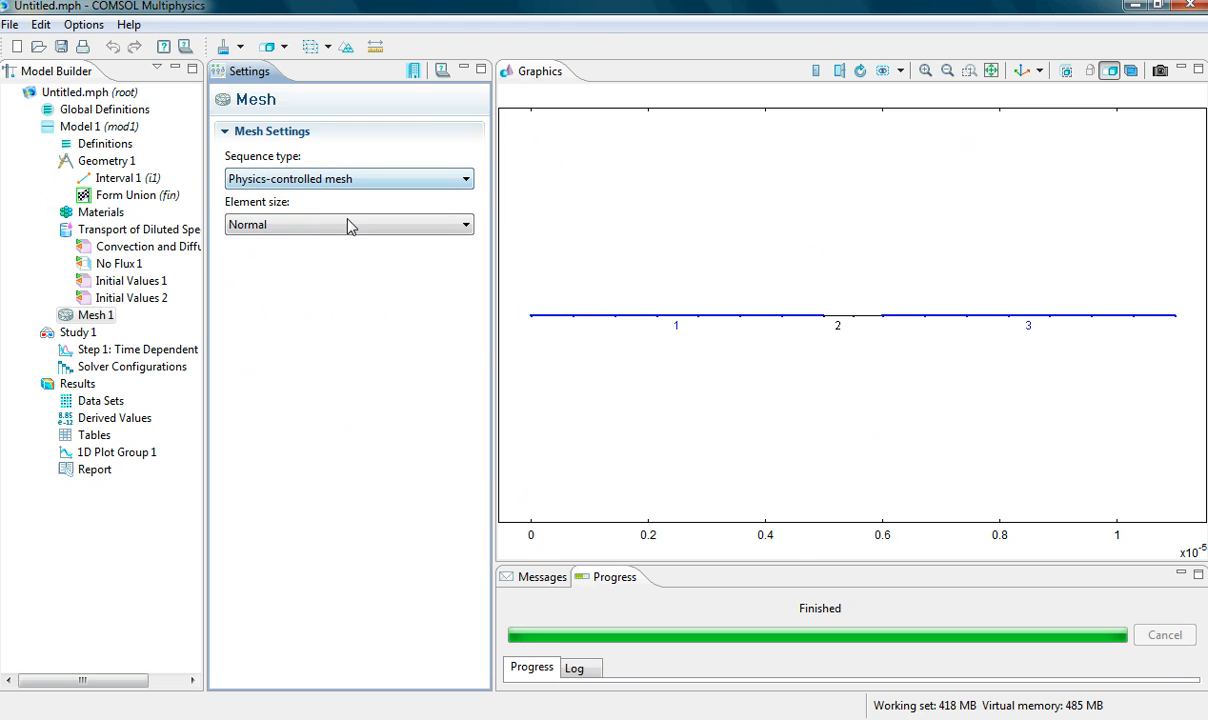
left_click(349, 226)
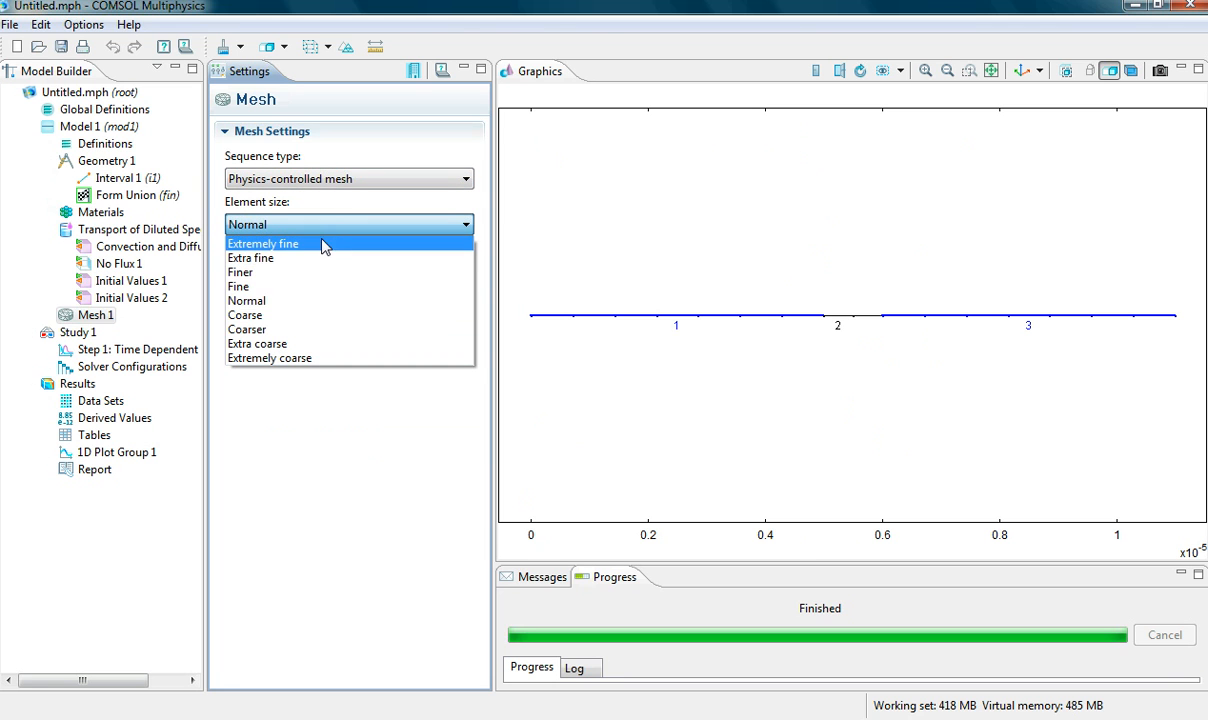
left_click(268, 245)
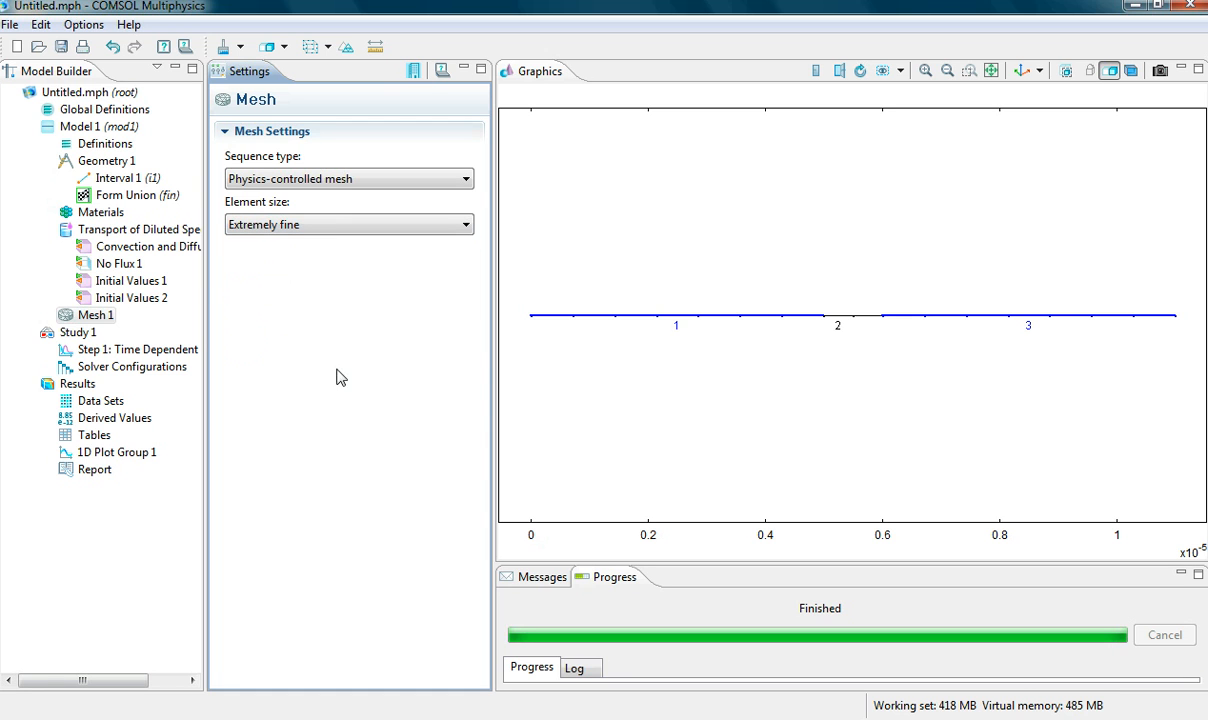
left_click(414, 71)
- Recompute Study 1 with the extremely fine mesh to update the concentration line graph
left_click(80, 334)
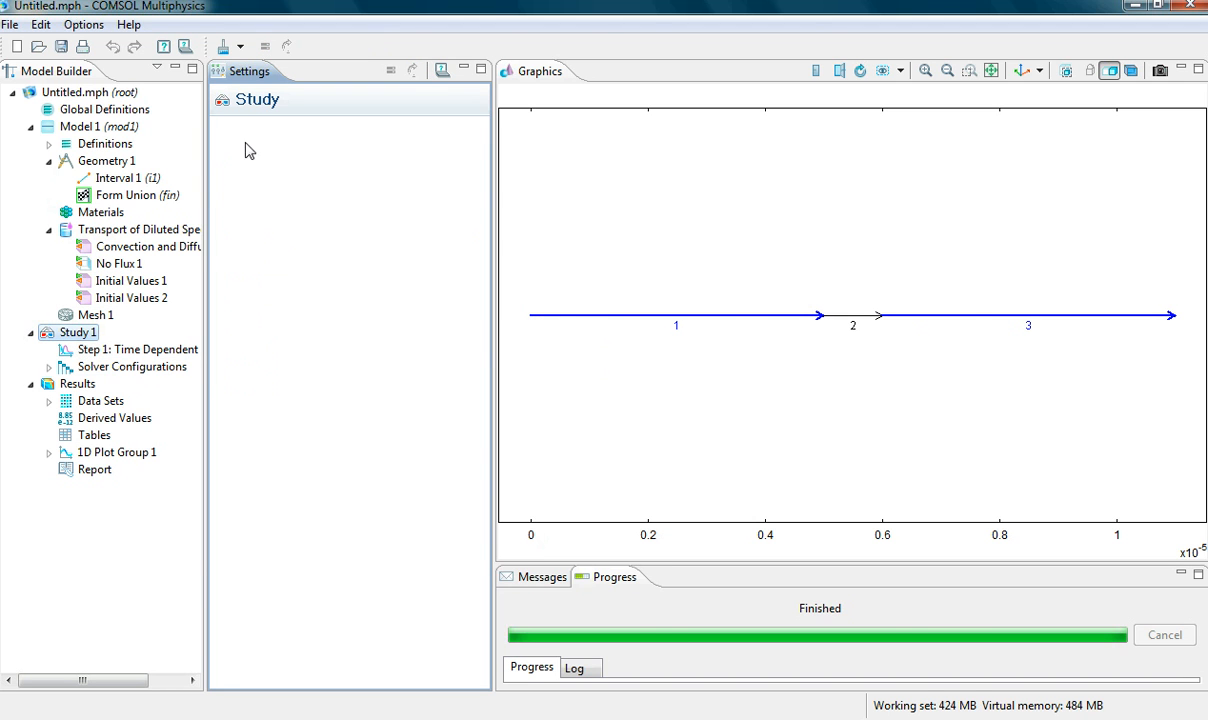
left_click(104, 352)
left_click(80, 333)
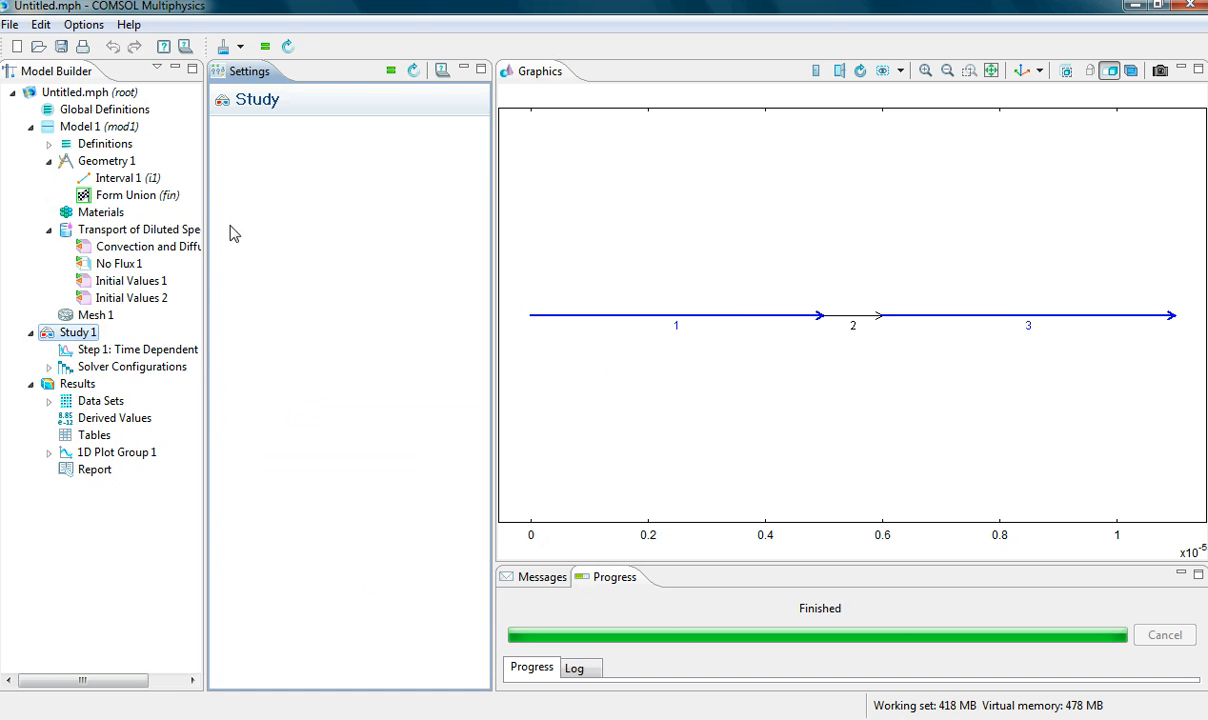
left_click(391, 71)
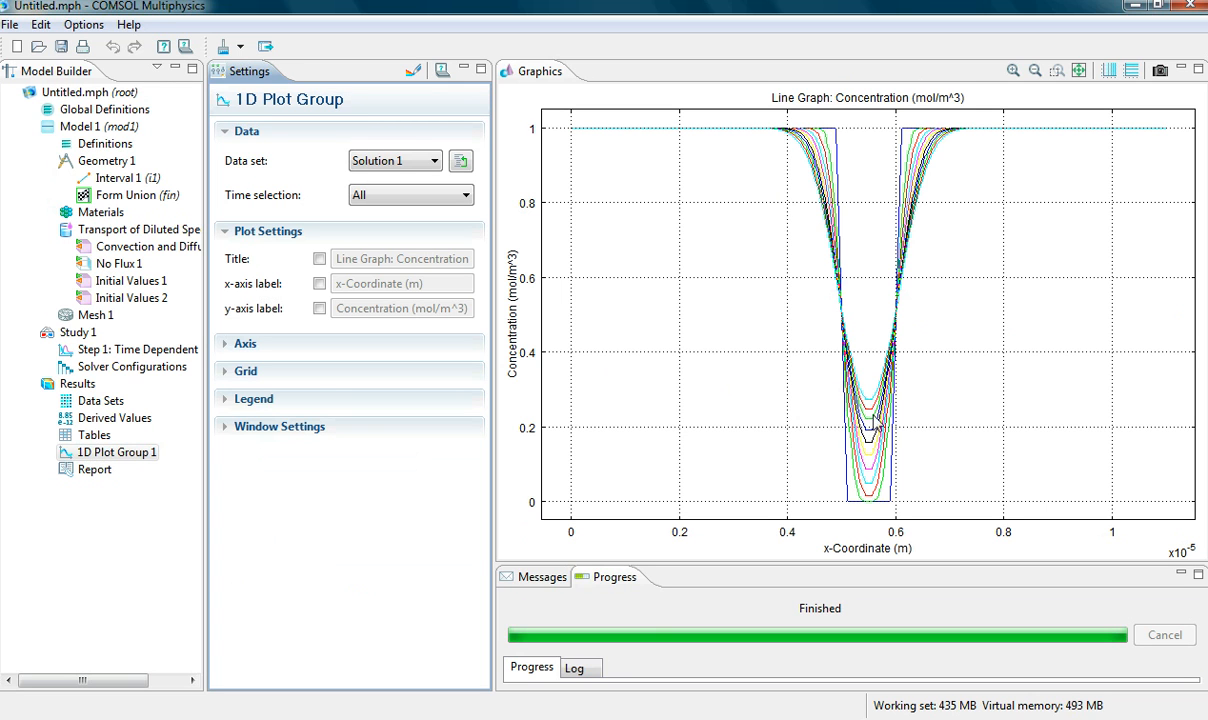
- Change the sequence type of Mesh 1 to User-controlled mesh
left_click(93, 316)
left_click(295, 178)
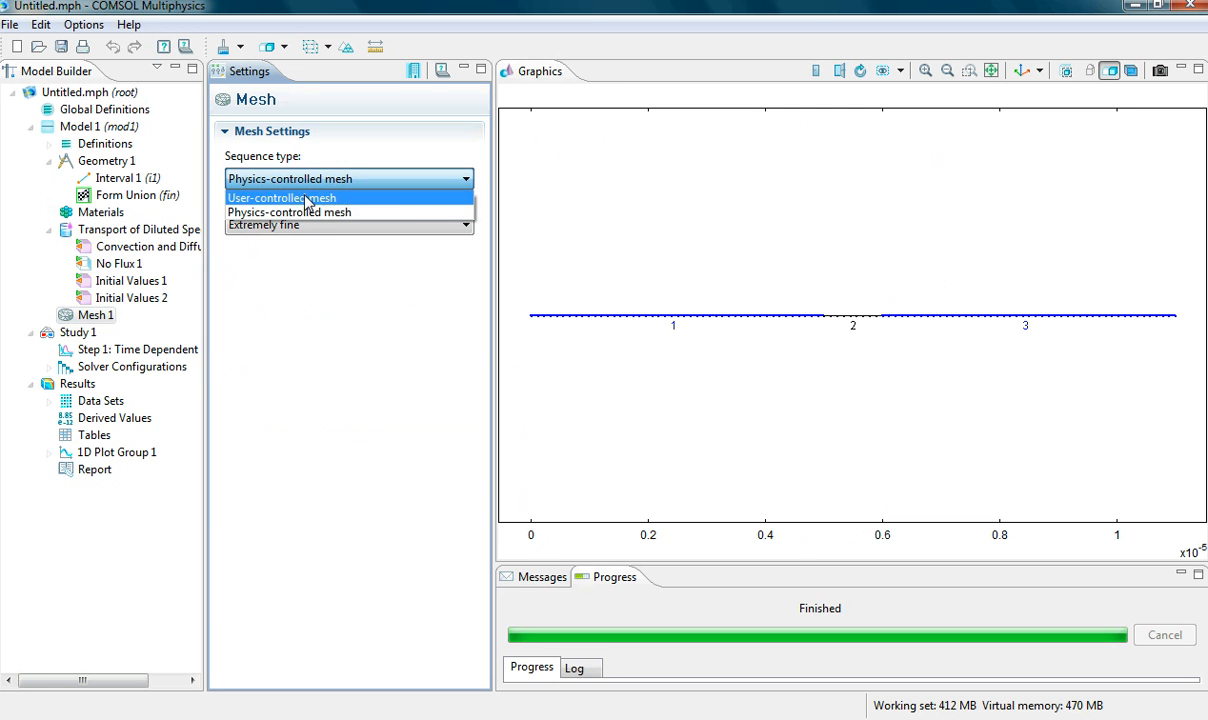
left_click(307, 199)
left_click(348, 182)
left_click(348, 183)
- Set a custom maximum element size of 1.1e-8 m in the mesh's Size node, build it, and recompute Study 1
left_click(106, 333)
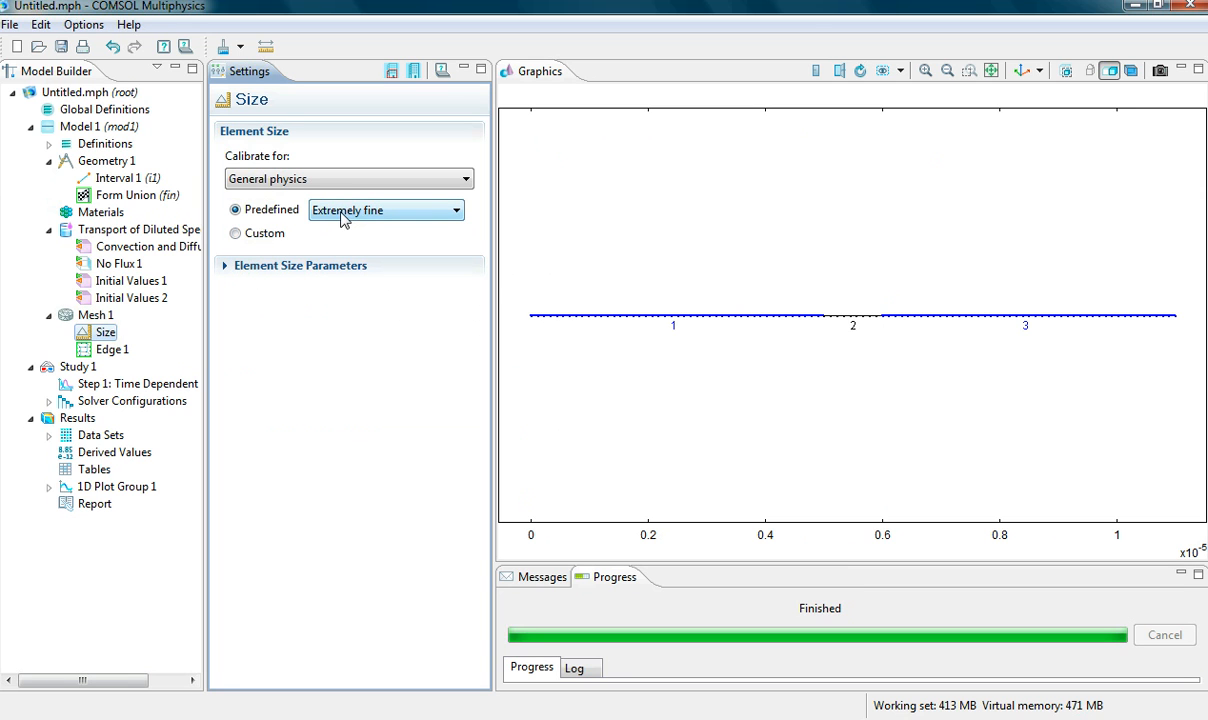
left_click(237, 233)
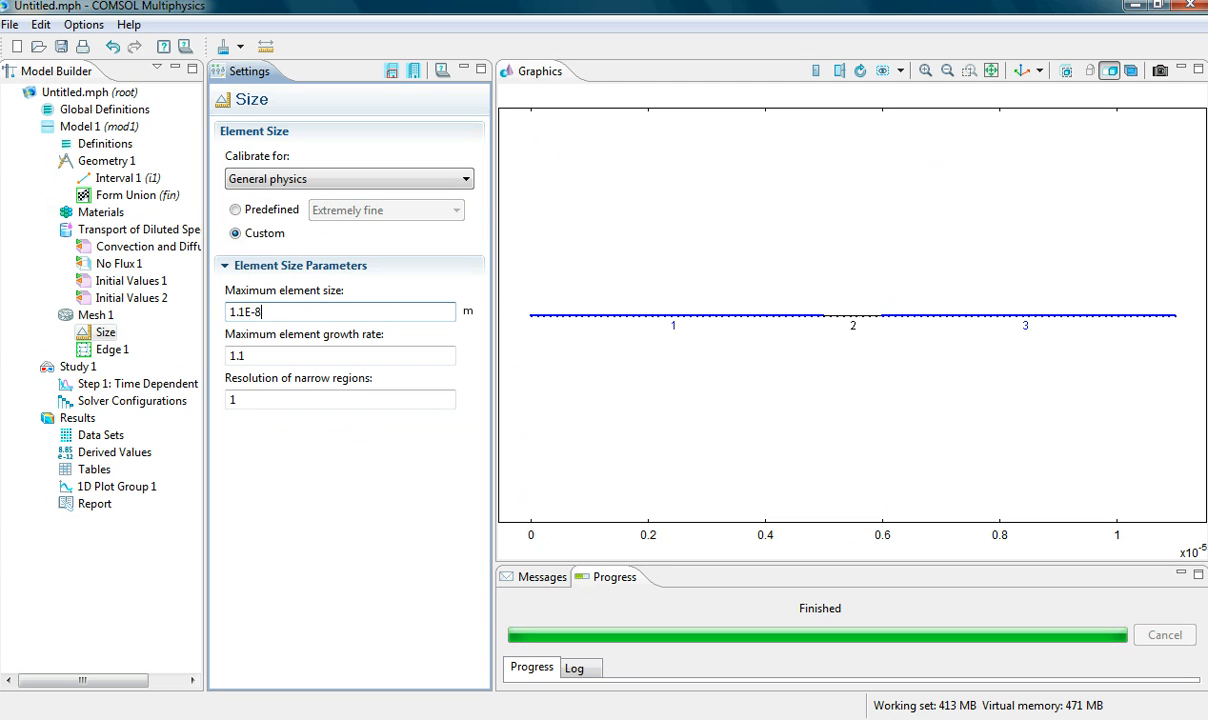
left_click(392, 72)
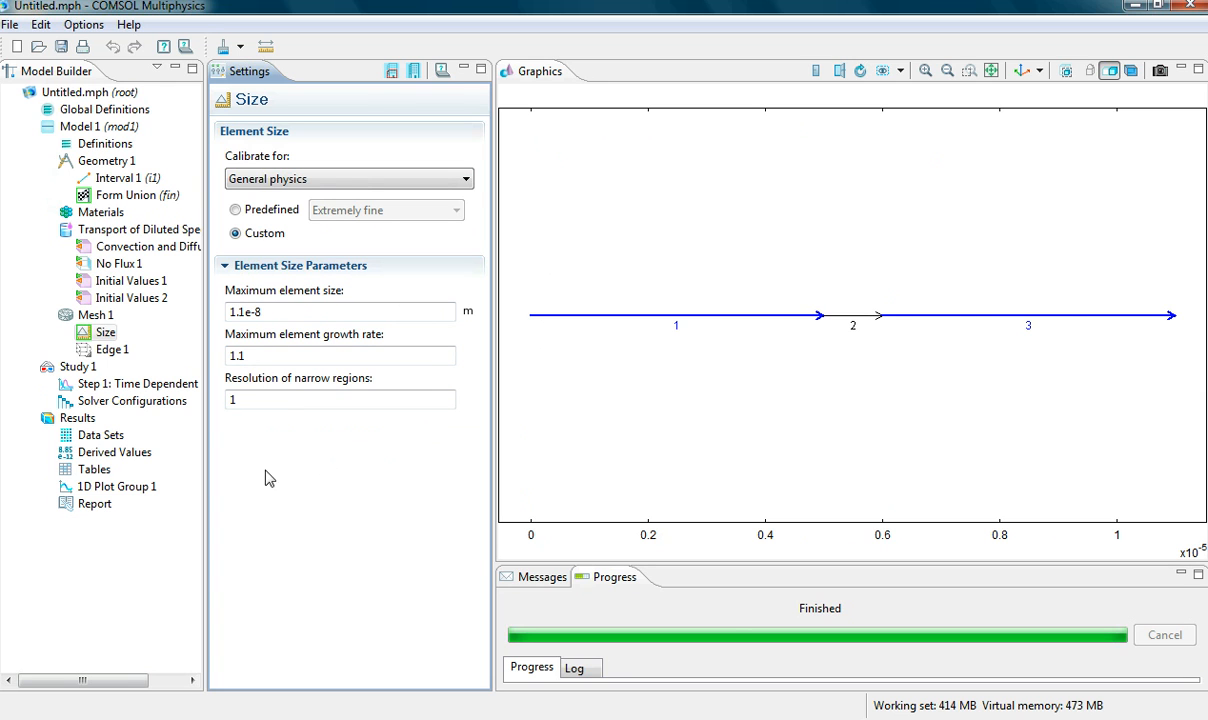
left_click(78, 367)
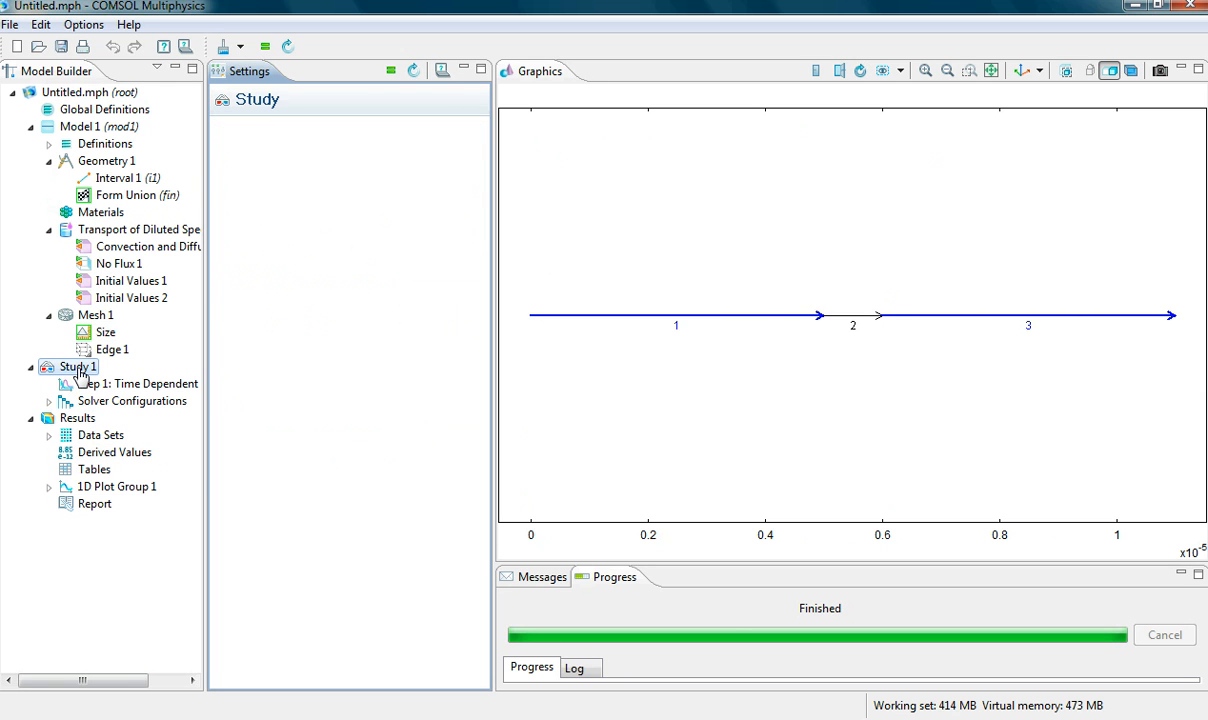
left_click(391, 72)
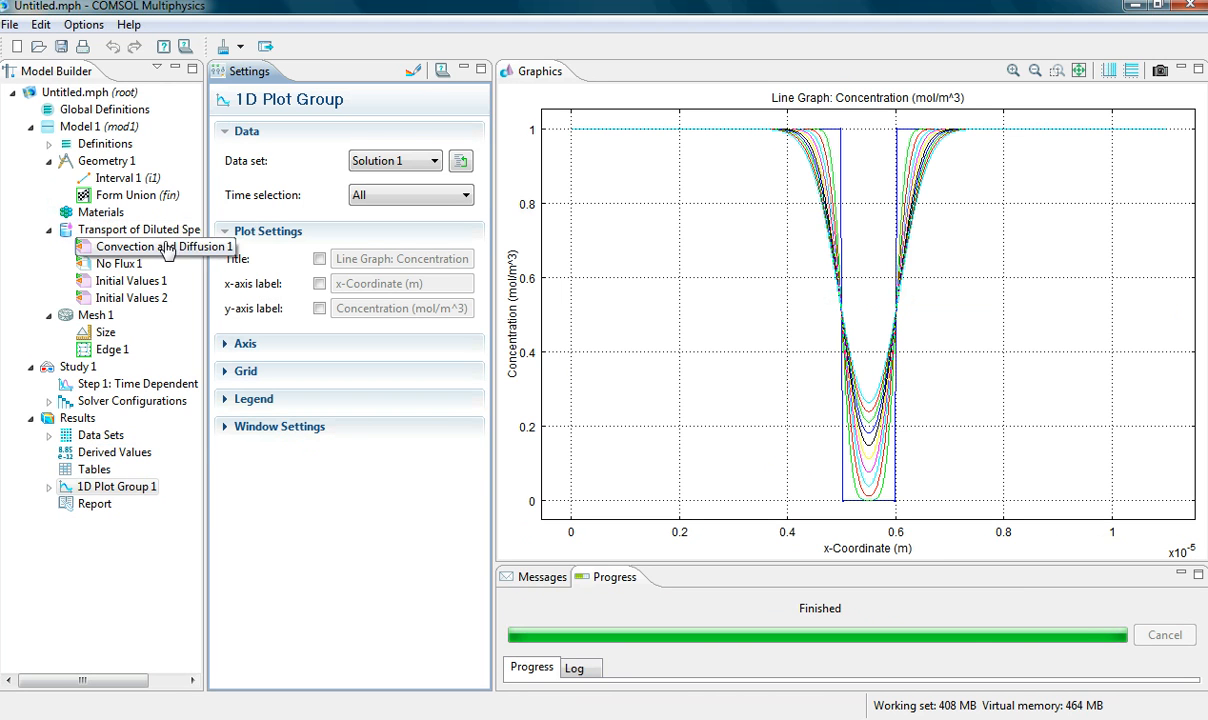
- Set the time-dependent step's output times to range(0,1,20) s and compute the study
left_click(130, 387)
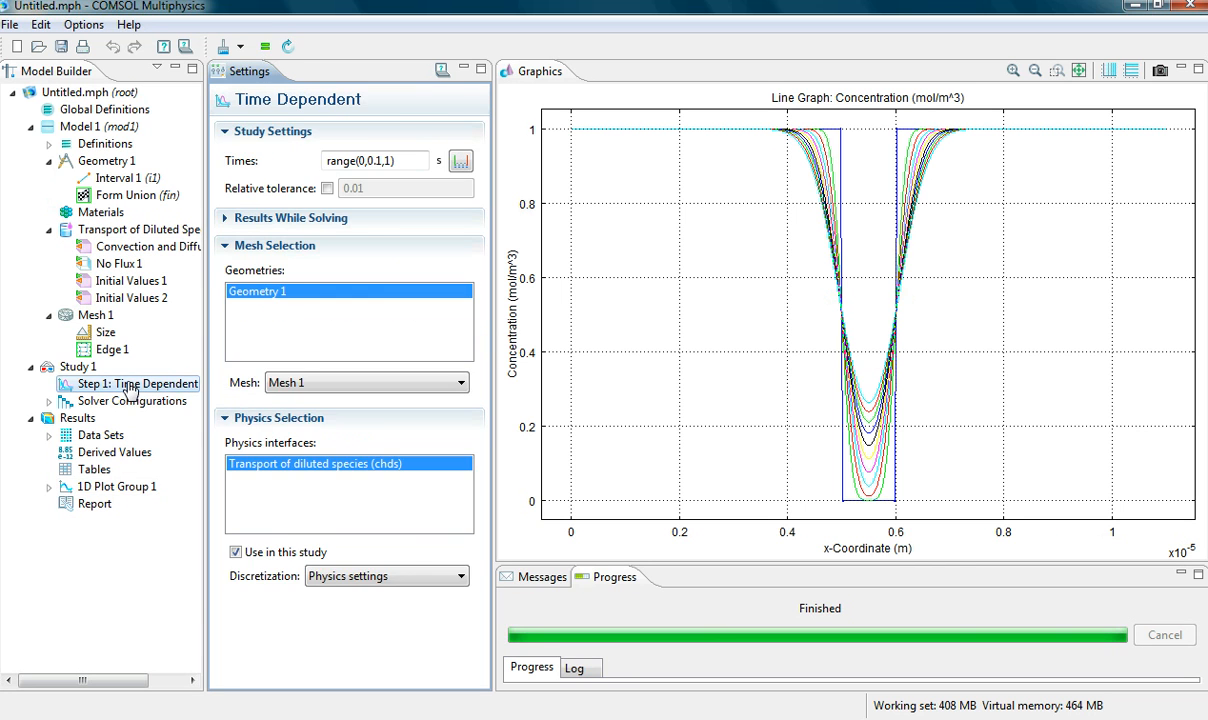
left_click(391, 160)
key("BackSpace")
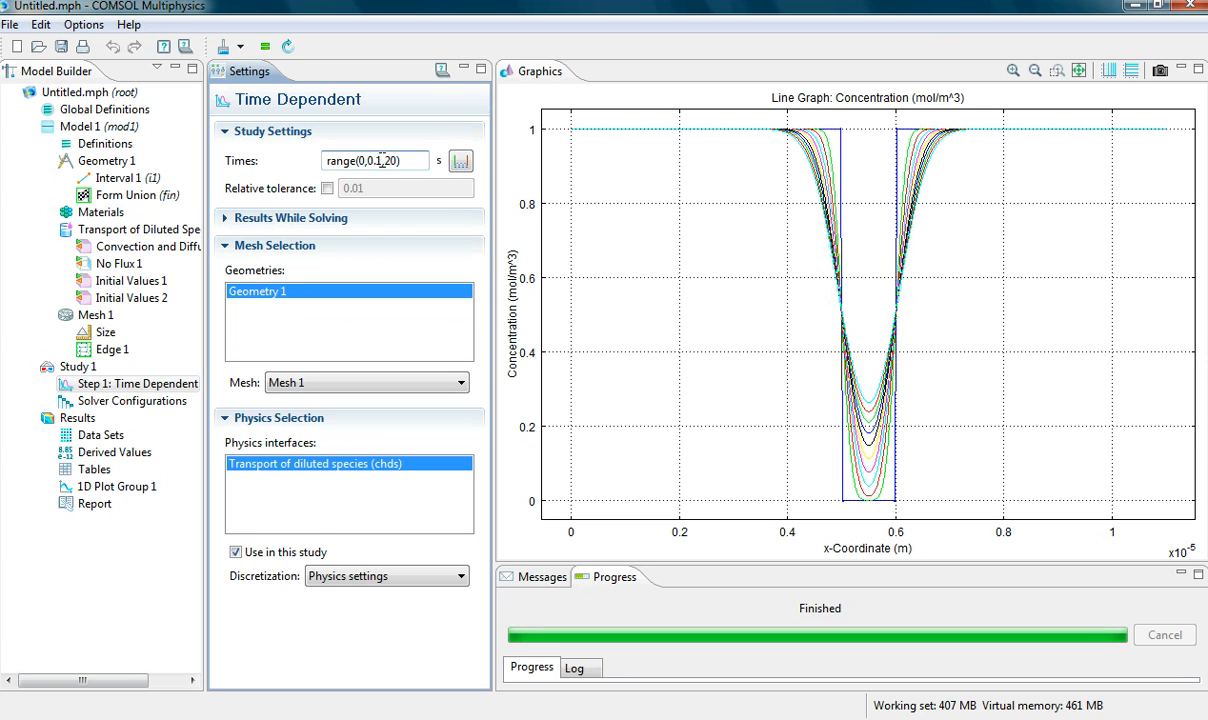
type("1")
left_click(262, 46)
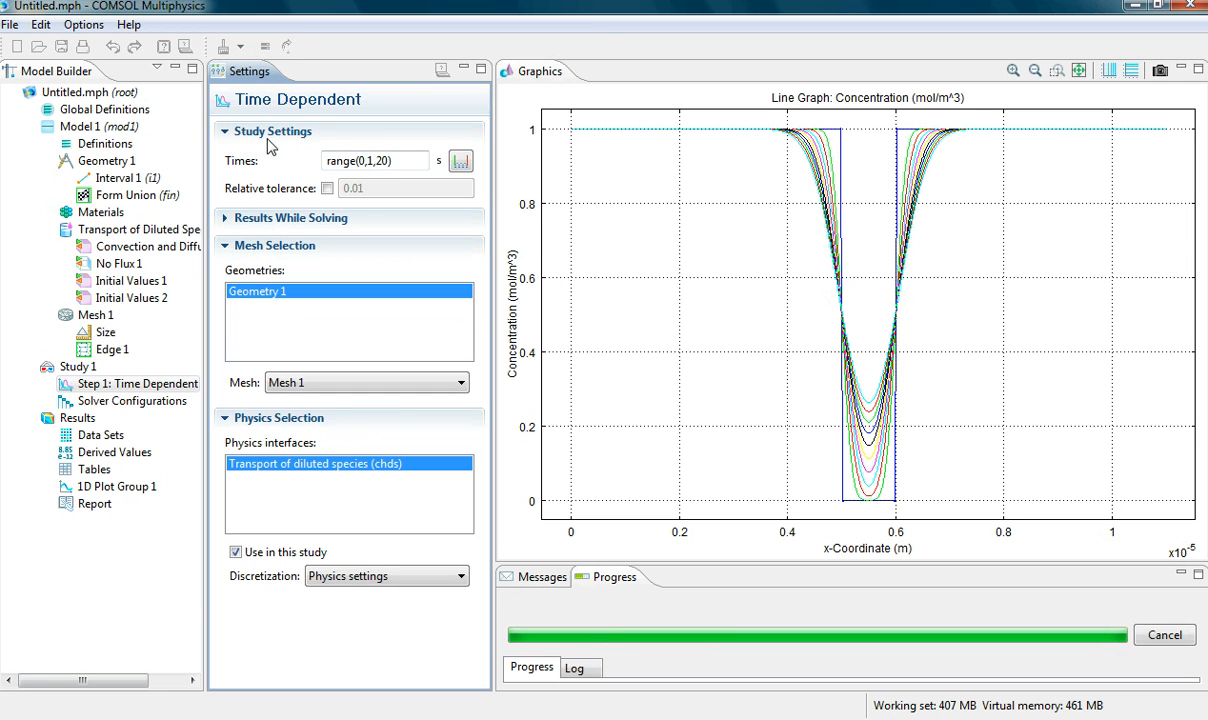